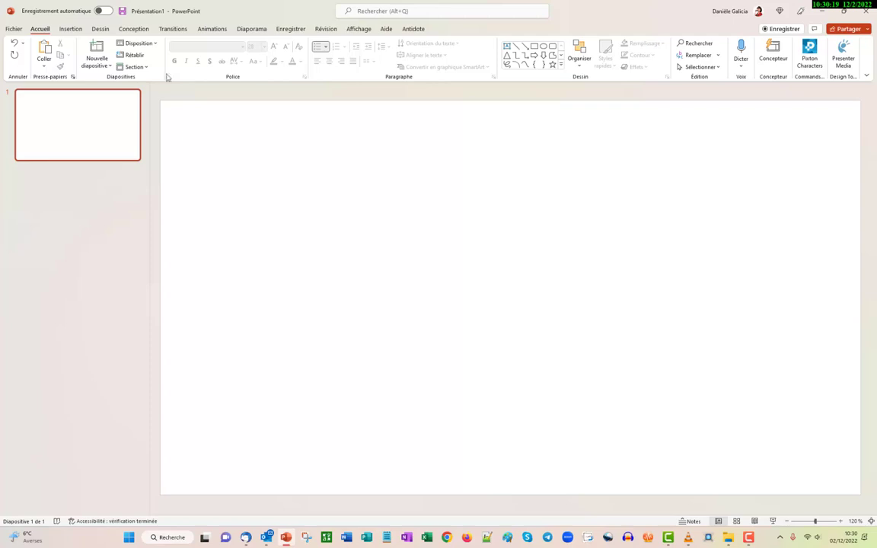
Draw a tall empty text box over the left half of the blank slide
key("alt+n")
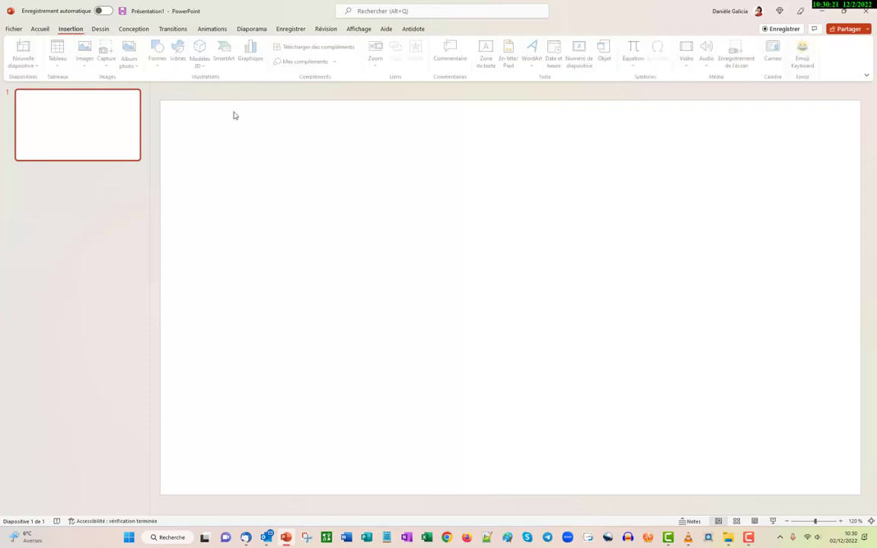
key("x")
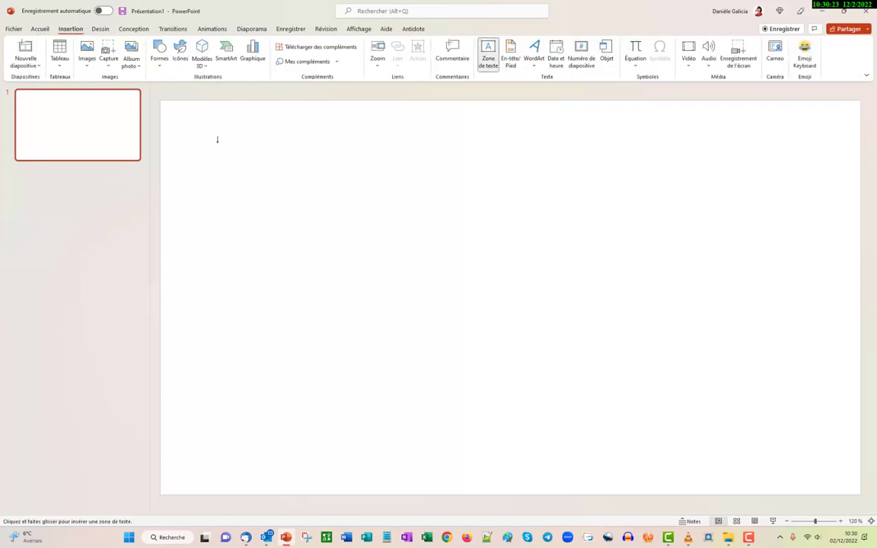
left_click_drag(217, 141, 483, 473)
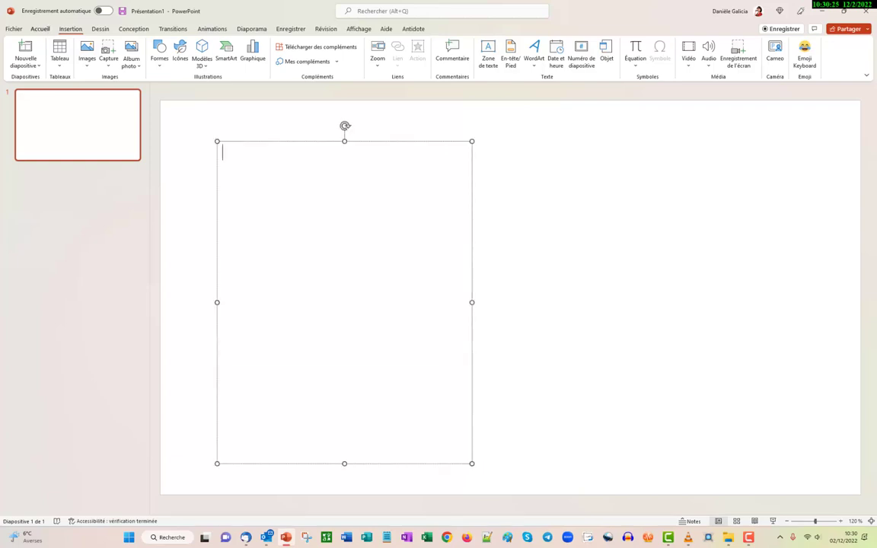
In Chrome, copy loremipzum.com's generated Lorem Ipsum paragraphs with Copier le texte, then return to PowerPoint
left_click(448, 538)
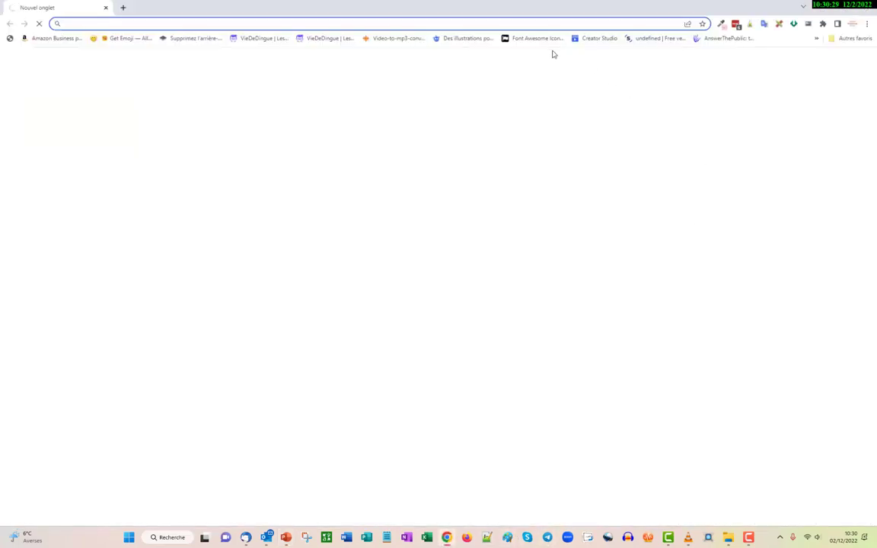
left_click(363, 191)
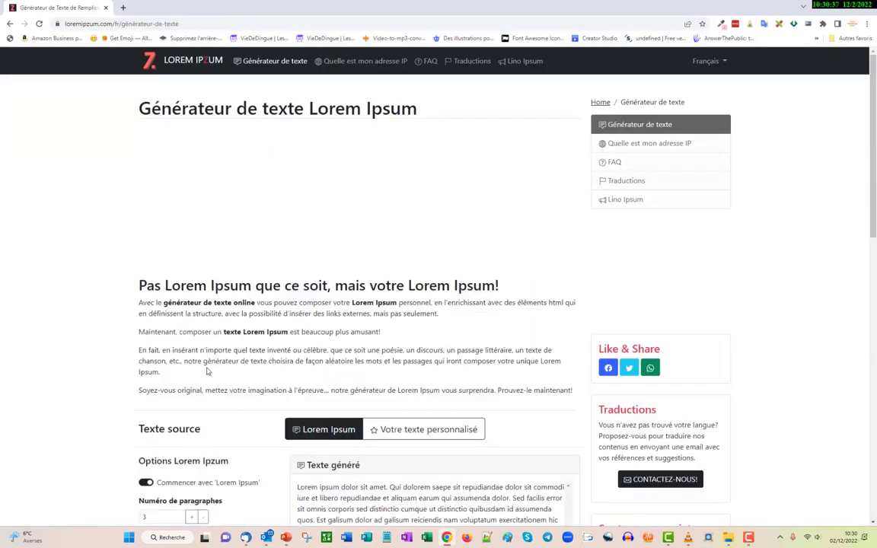
scroll(209, 337, "down", 4)
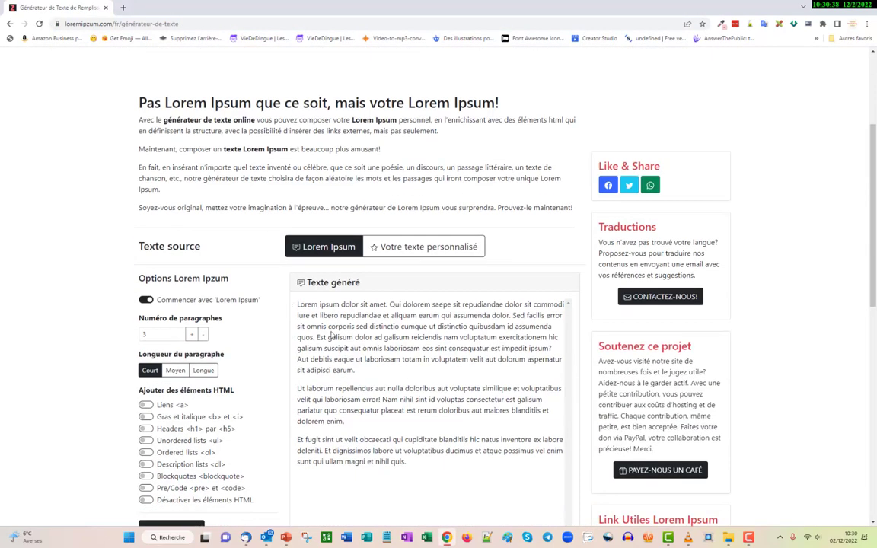
scroll(377, 340, "down", 3)
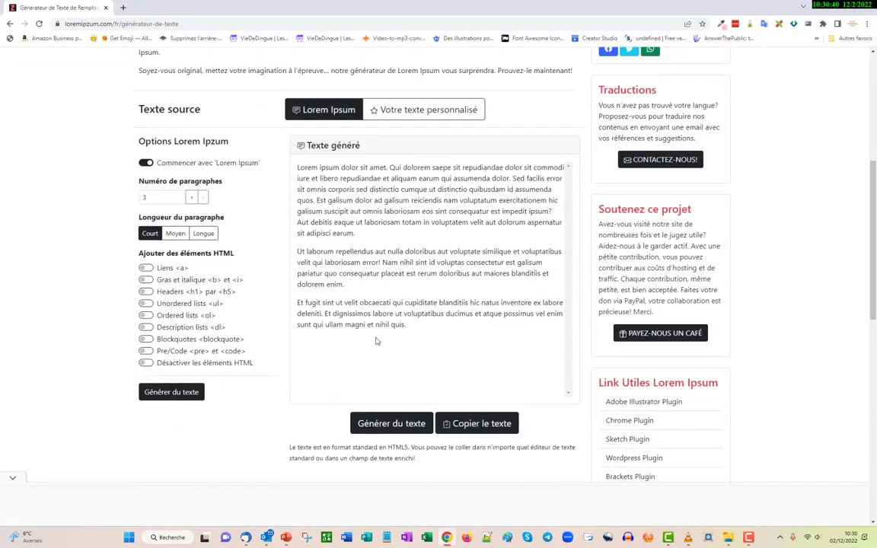
left_click(479, 424)
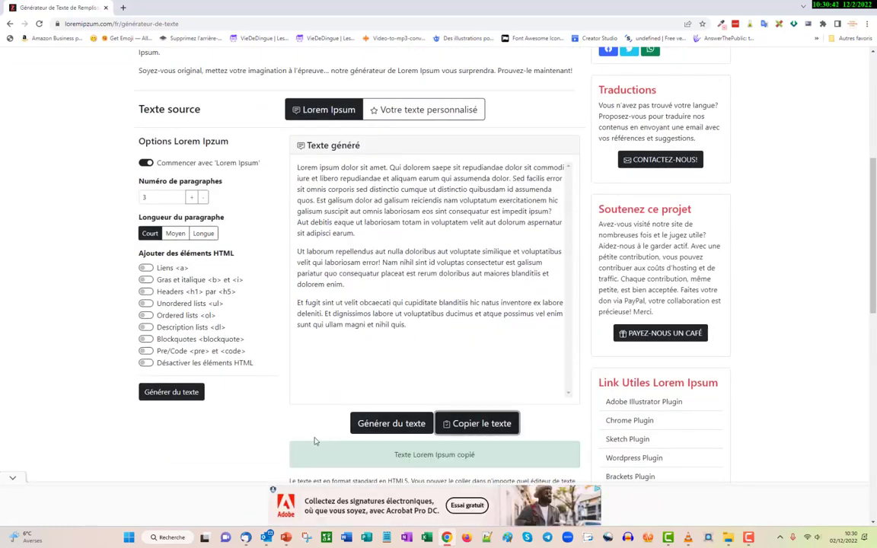
left_click(285, 537)
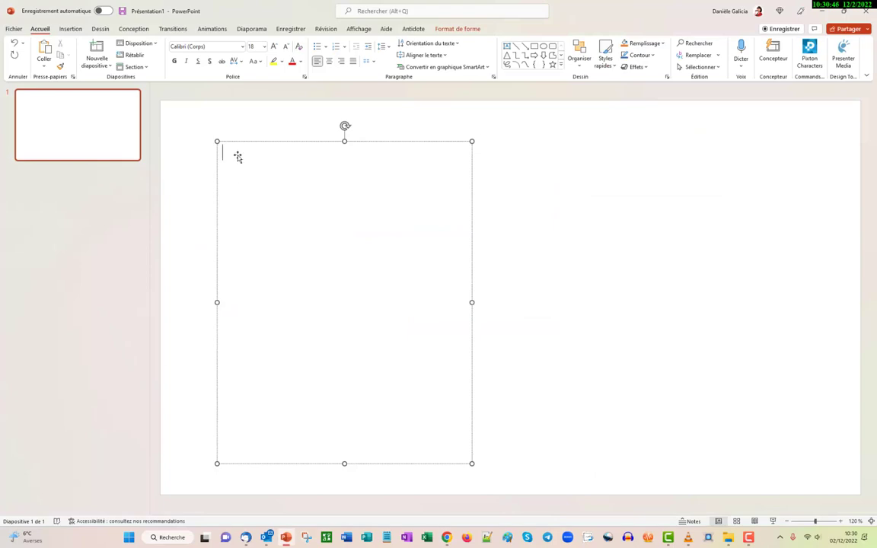
Paste the Lorem Ipsum text into the box and delete its last two paragraphs
type("<p>Lorem ipsum dolor sit amet. Qui dolorem saepe sit repudiandae dolor sit commodi iure et libero repudiandae et aliquam earum qui assumenda dolor. Sed facilis error sit omnis corporis sed distinctio cumque ut distinctio quibusdam id assumenda quos. Est galisum dolor ad galisum reiciendis nam voluptatum exercitationem hic galisum suscipit aut omnis laboriosam eos sint consequatur est impedit ipsum? Aut debitis eaque ut laboriosam totam in voluptatem velit aut dolorum aspernatur sit adipisci earum. </p><p>Ut laborum repellendus aut nulla doloribus aut voluptate similique et voluptatibus velit qui laboriosam error! Nam nihil sint id voluptas consectetur est galisum pariatur quo consequatur placeat est rerum doloribus aut maiores blanditiis et dolorem enim. </p><p>Et fugit sint ut velit obcaecati qui cupiditate blanditiis hic natus inventore ex labore deleniti. Et dignissimos labore ut voluptatibus ducimus et atque possimus vel enim sunt qui ullam magni et nihil quis. </p>")
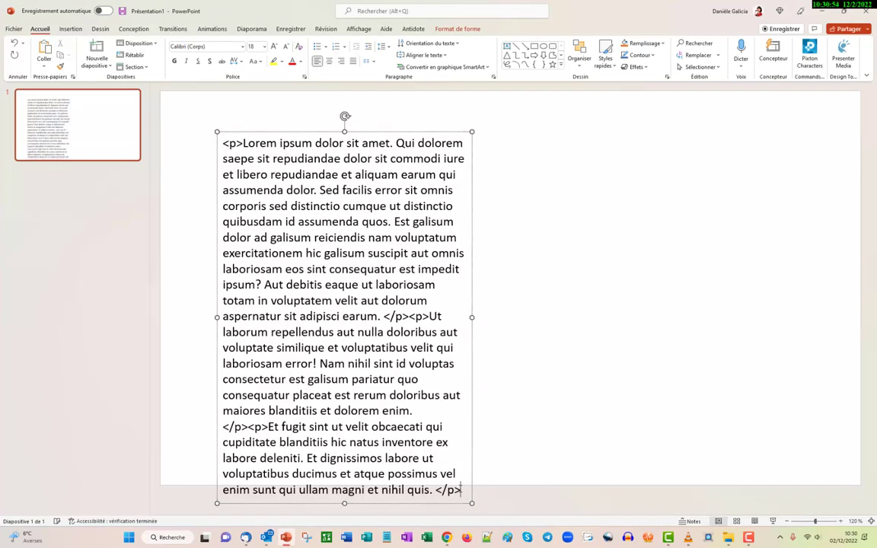
mouse_move(375, 447)
left_mouse_down()
mouse_move(229, 322)
mouse_move(410, 318)
left_mouse_up()
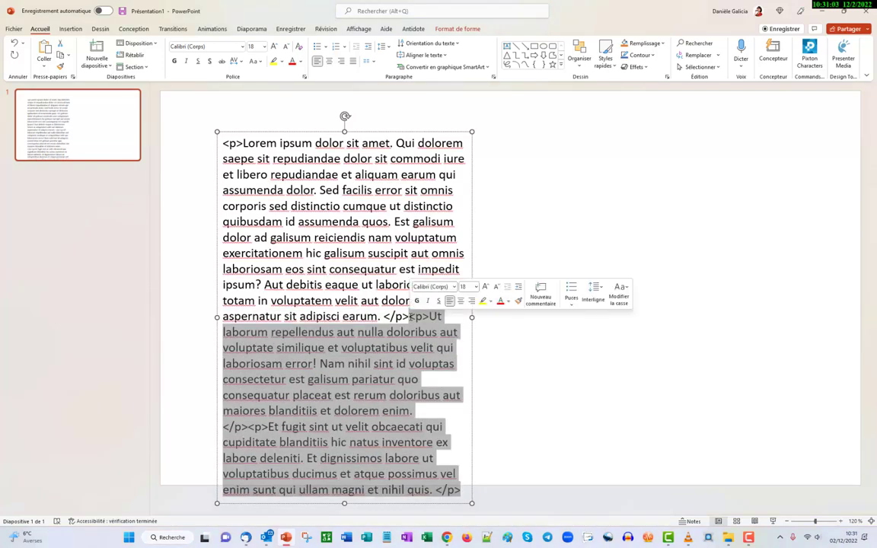
key("Delete")
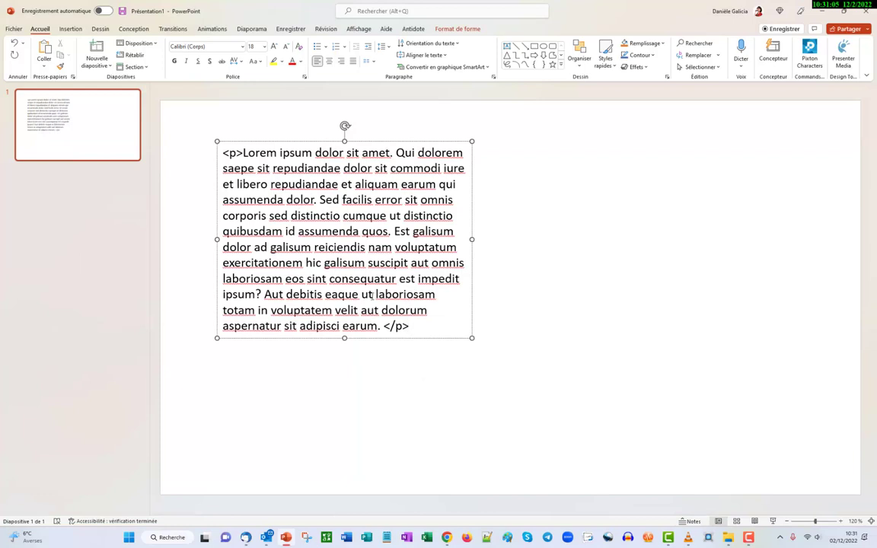
Delete the <p> and </p> tags and move the text box slightly lower
left_click_drag(384, 326, 408, 328)
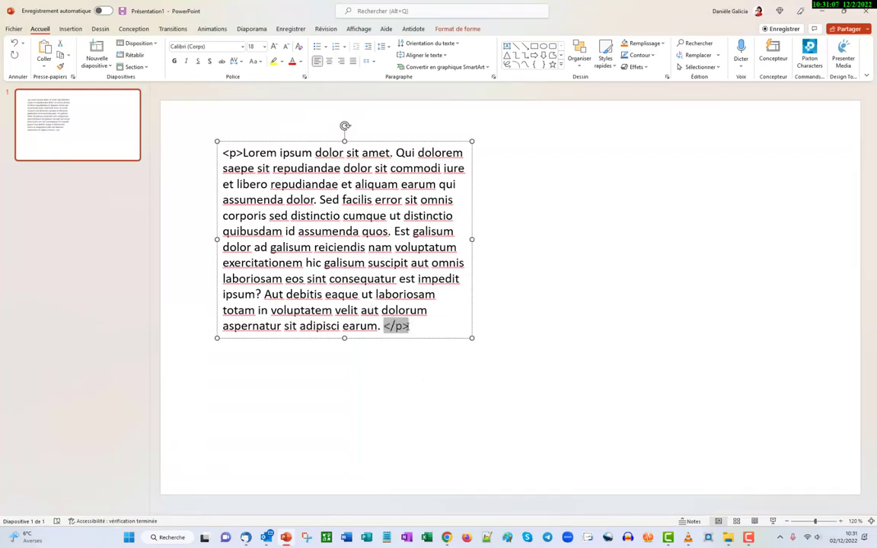
key("Delete")
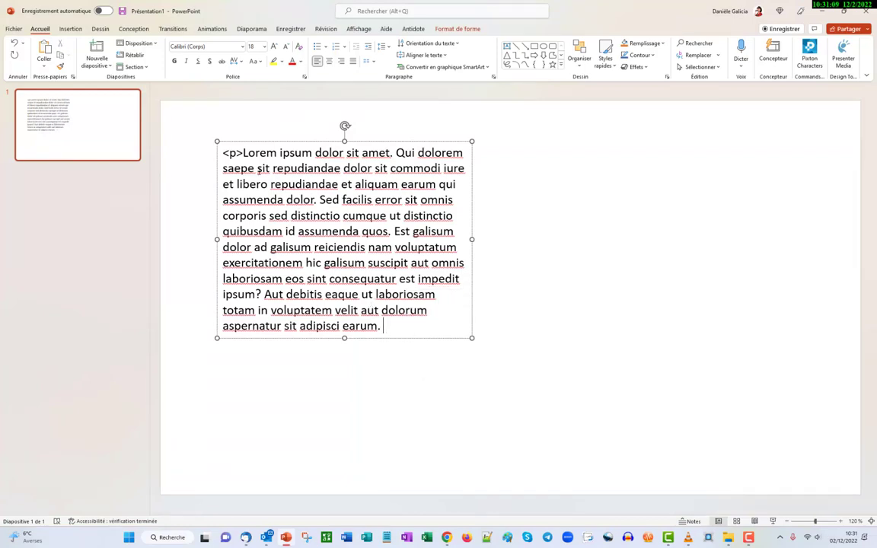
left_click_drag(243, 152, 199, 138)
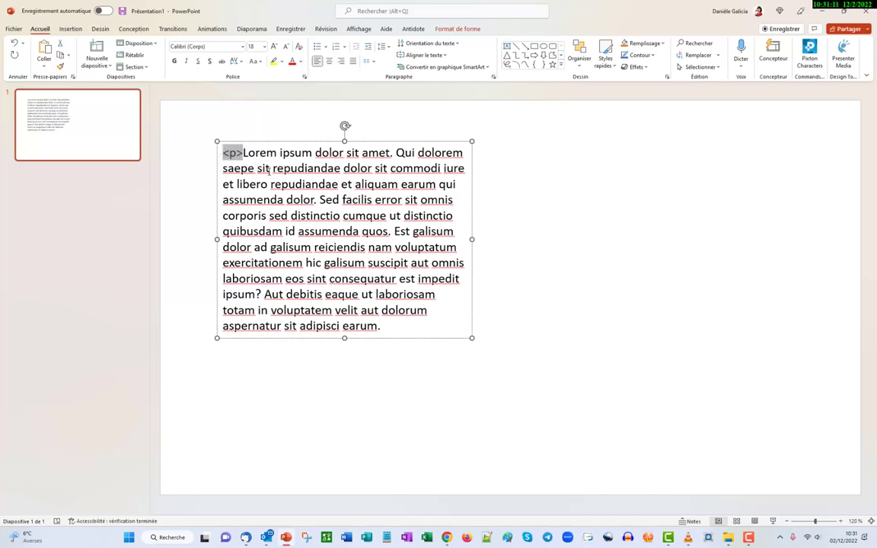
key("Delete")
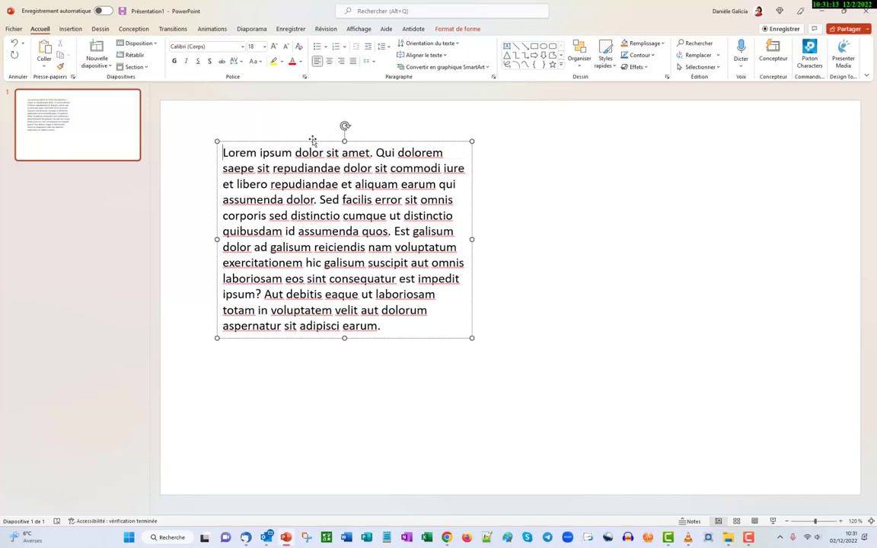
left_click_drag(312, 141, 311, 185)
left_click(402, 139)
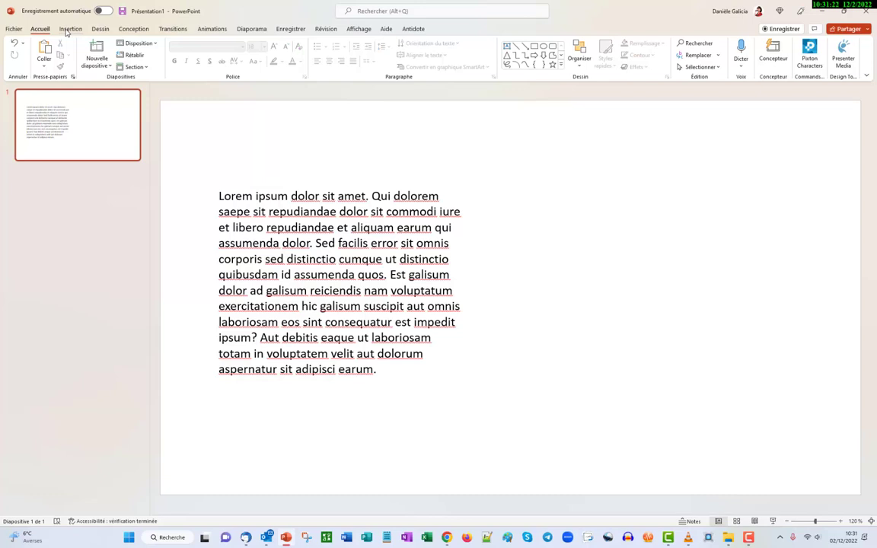
Insert the stock photo of two cats with heart-shaped tails from Images de photothèque
left_click(69, 30)
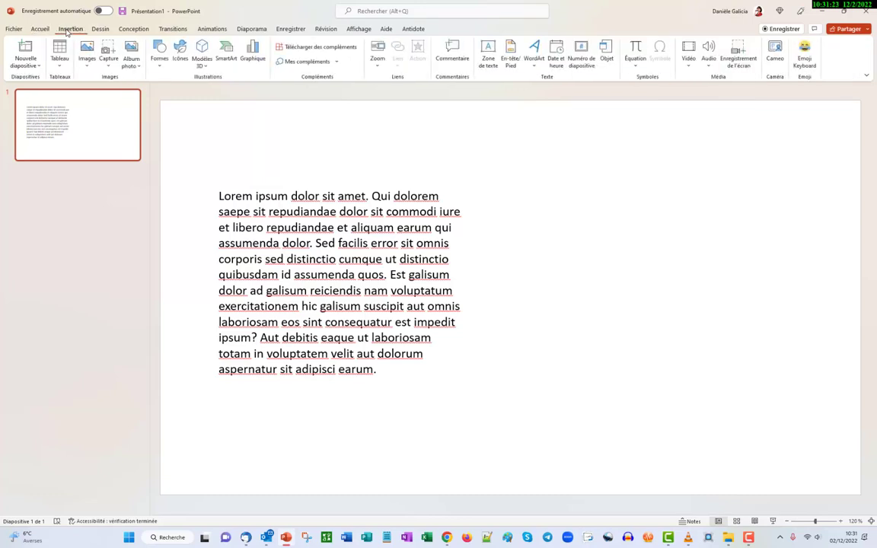
left_click(88, 67)
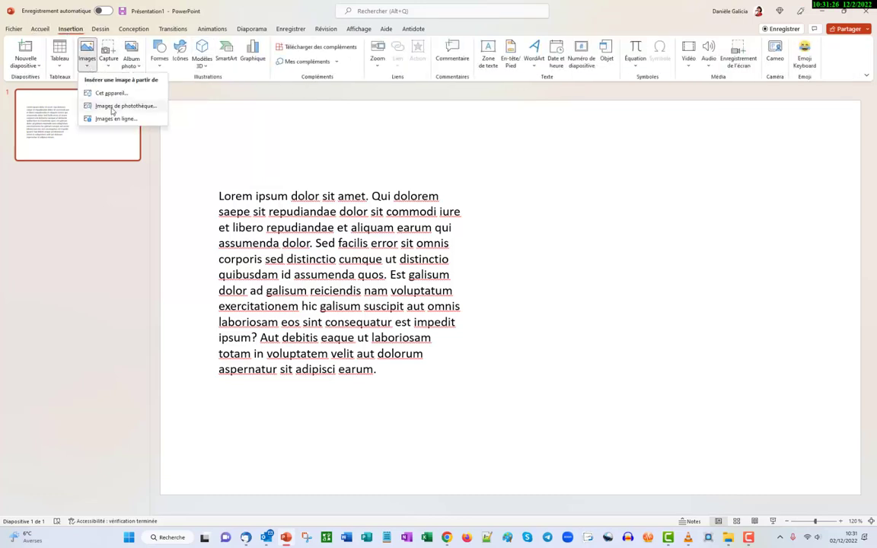
left_click(112, 107)
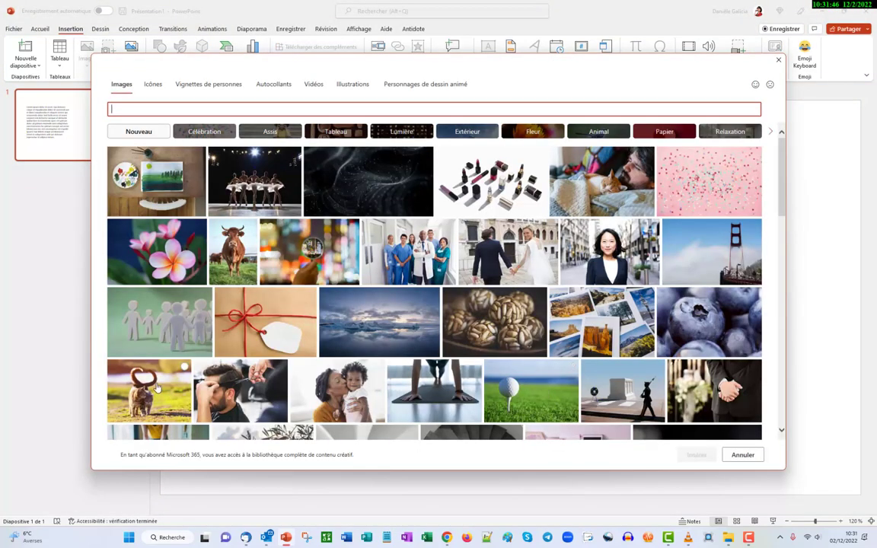
left_click(156, 388)
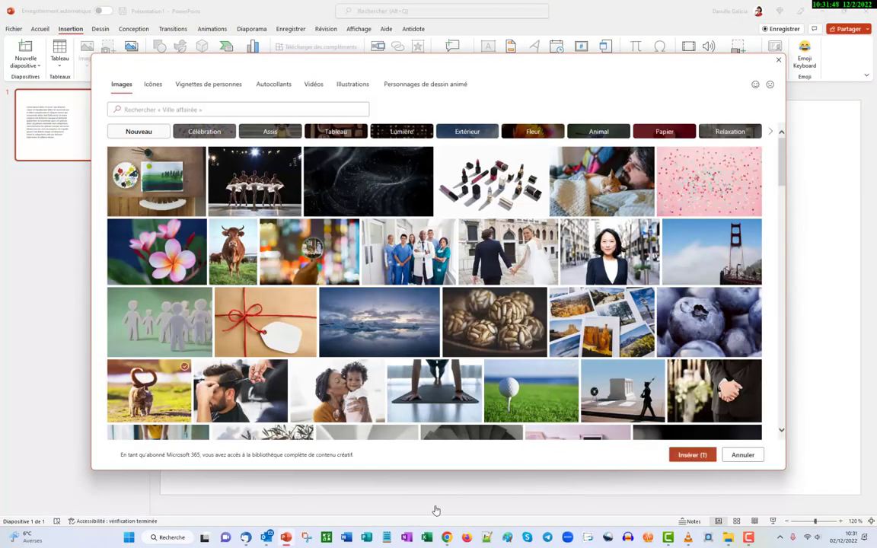
key("Return")
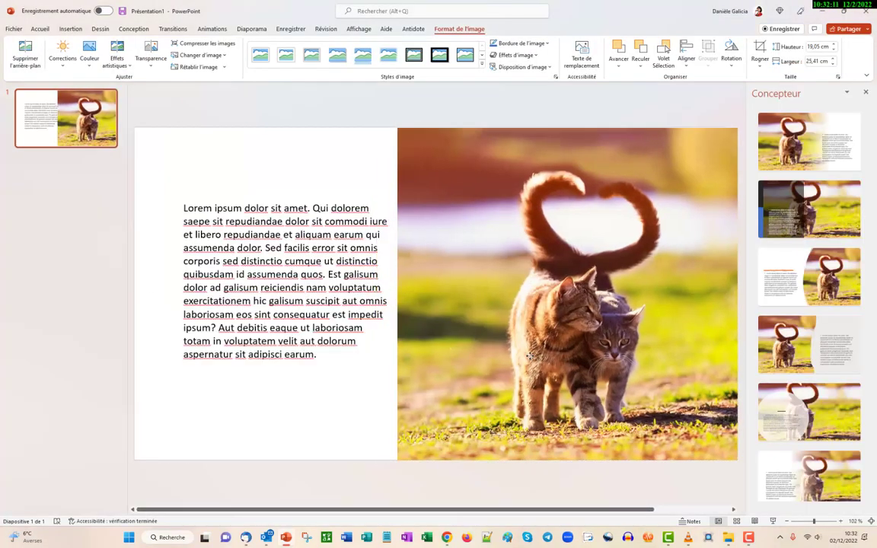
Shift the paragraph's text box slightly left and close the Concepteur pane
left_click(263, 327)
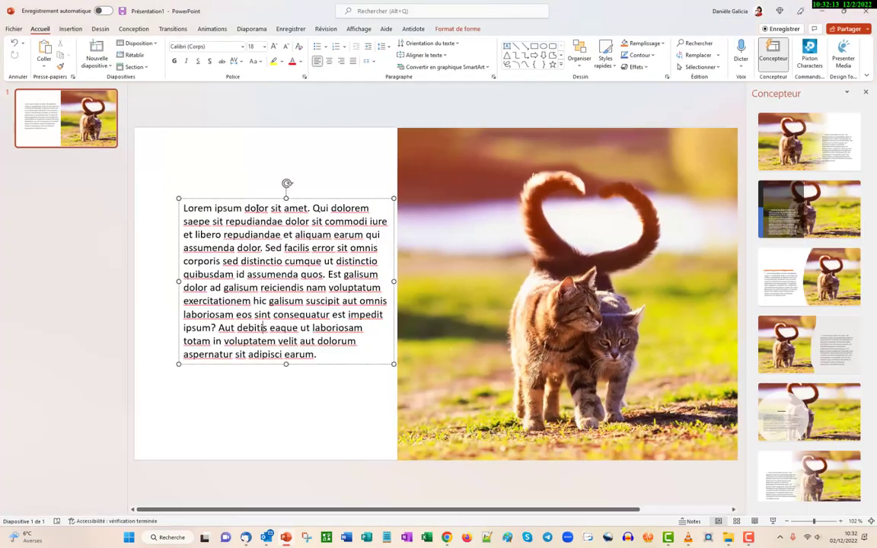
left_click_drag(253, 200, 231, 200)
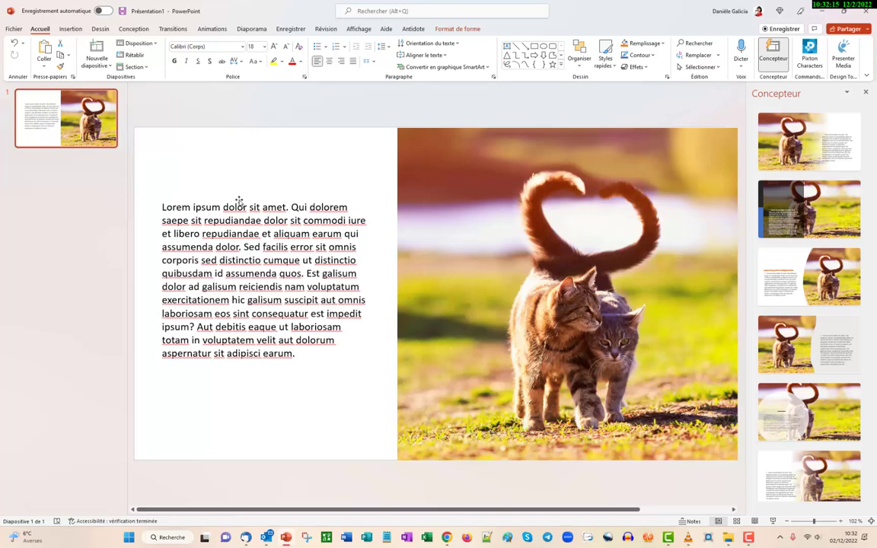
left_click(539, 224)
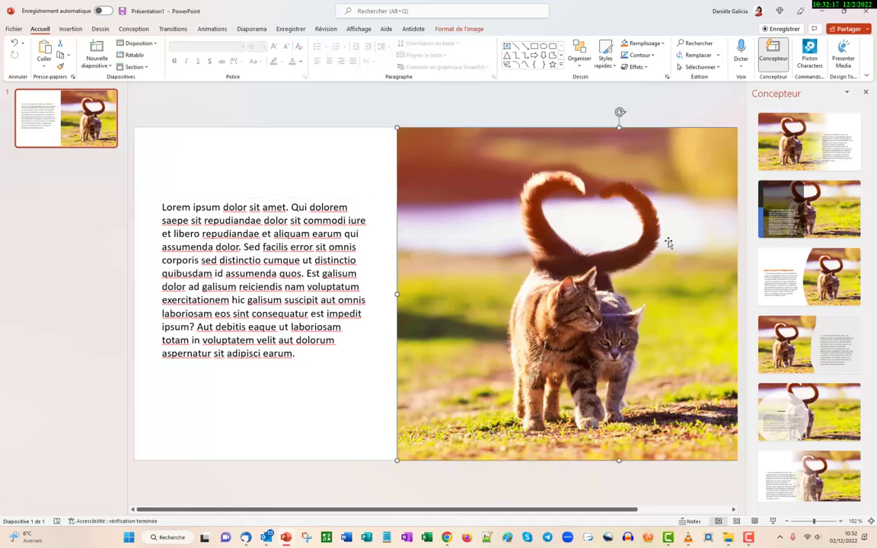
left_click(866, 92)
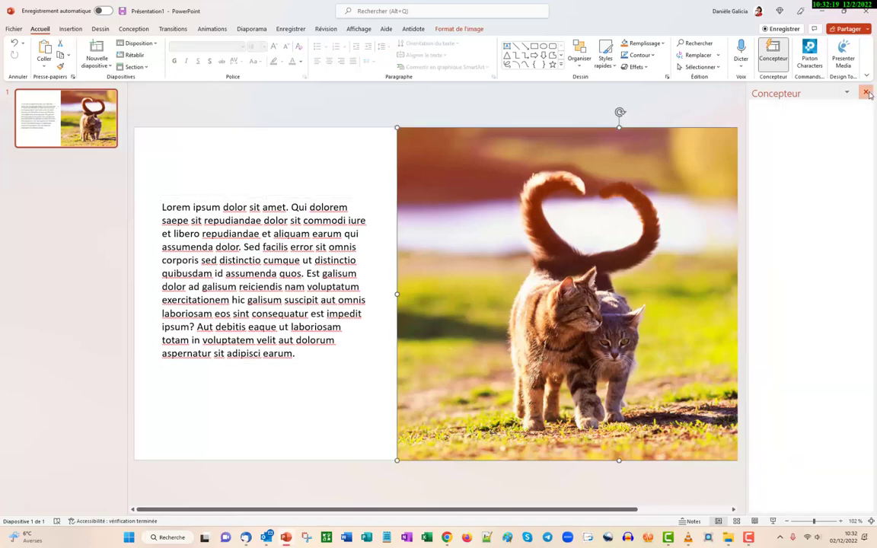
Crop the cat photo's right side to about 18.77 cm wide and nudge its top edge up
left_click(444, 30)
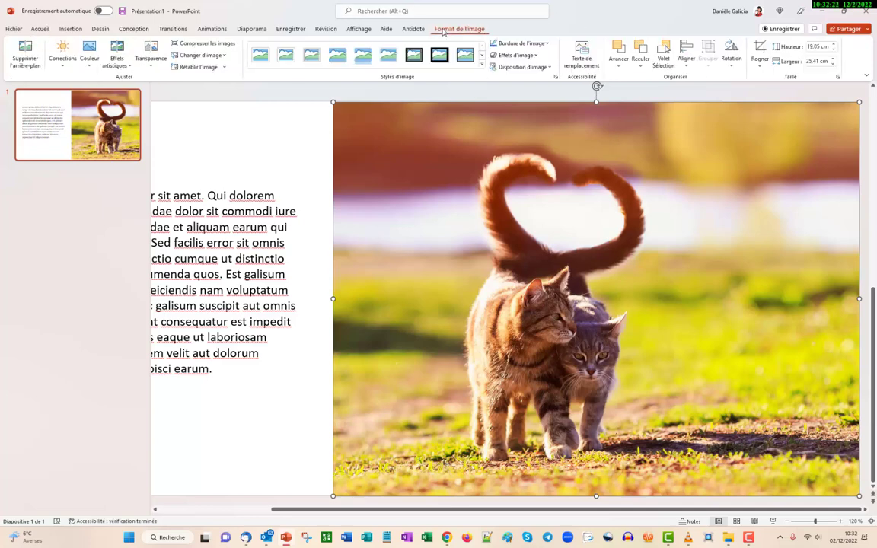
left_click(760, 61)
left_click(776, 80)
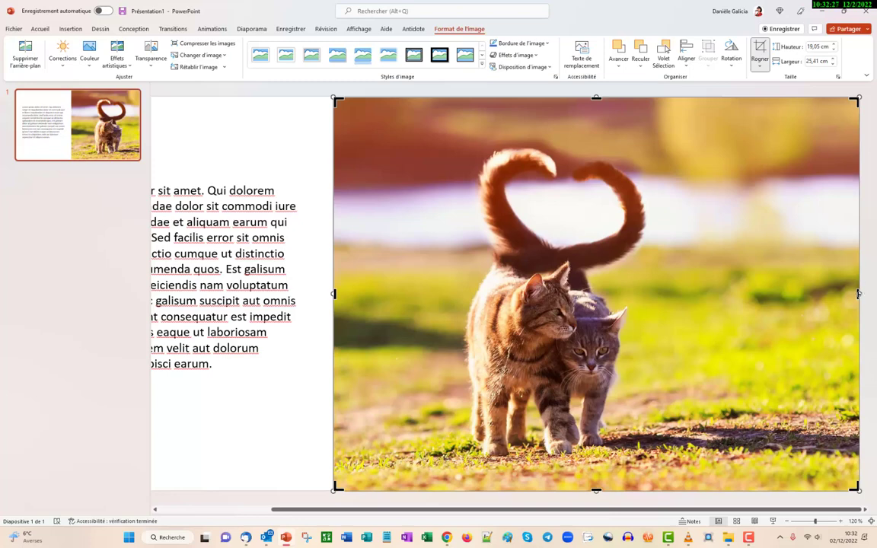
mouse_move(858, 293)
left_mouse_down()
mouse_move(659, 304)
mouse_move(720, 299)
left_mouse_up()
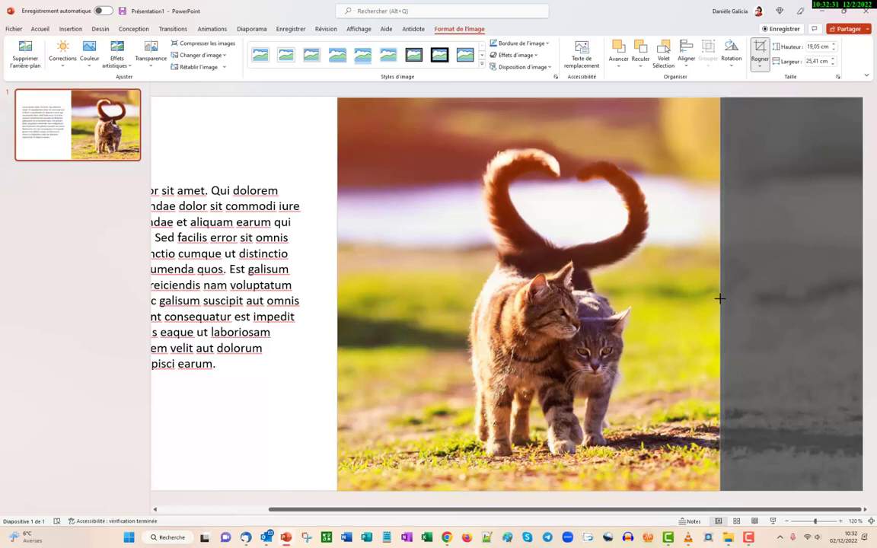
left_click_drag(720, 298, 724, 296)
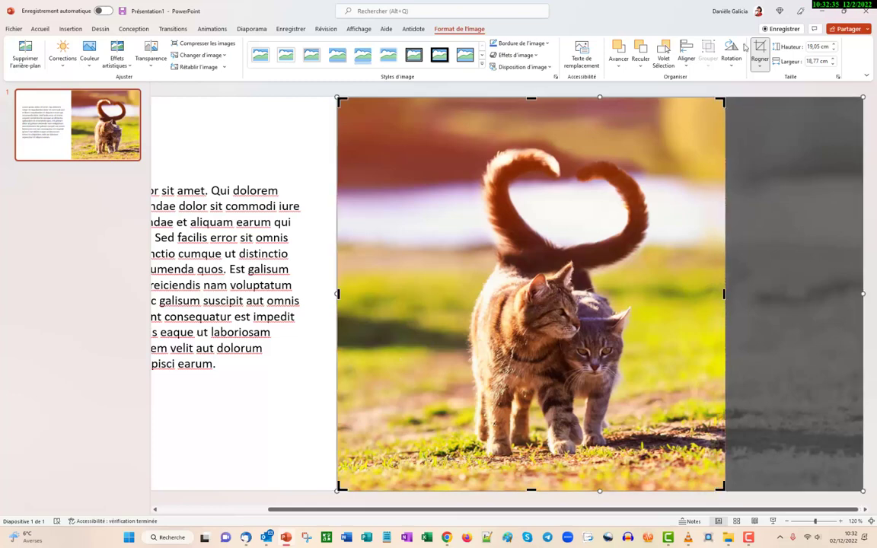
key("Escape")
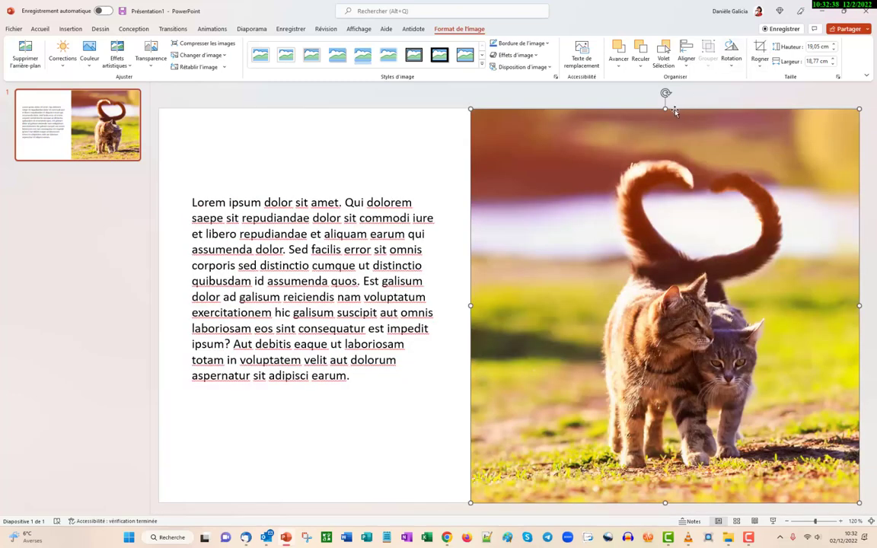
left_click_drag(666, 109, 666, 108)
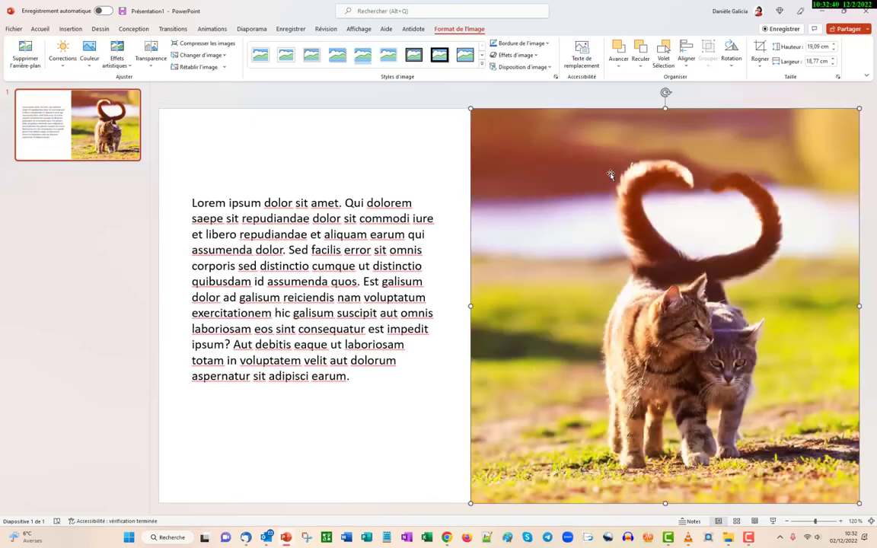
left_click(389, 420)
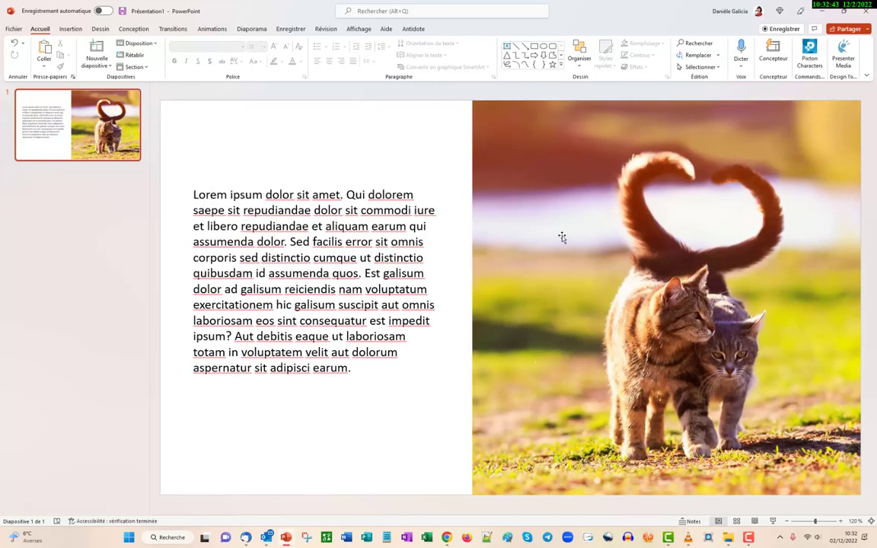
left_click(523, 194)
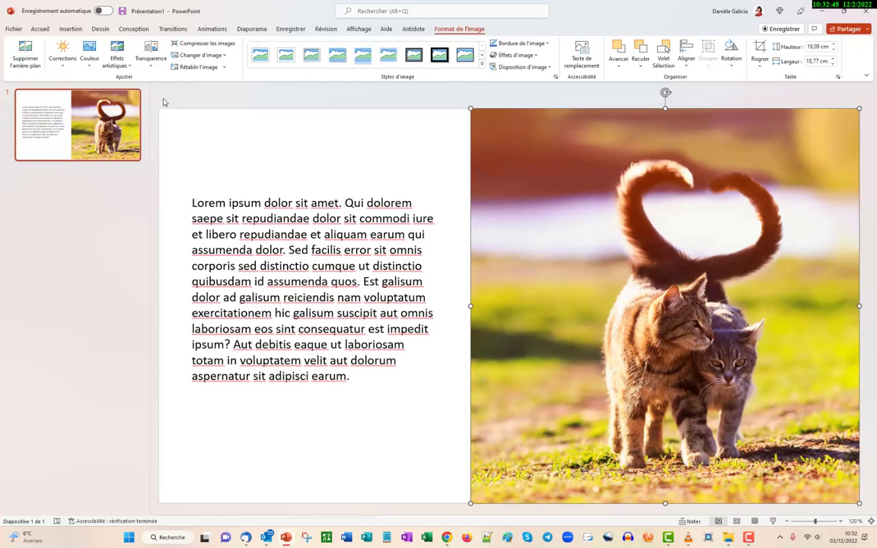
left_click(117, 61)
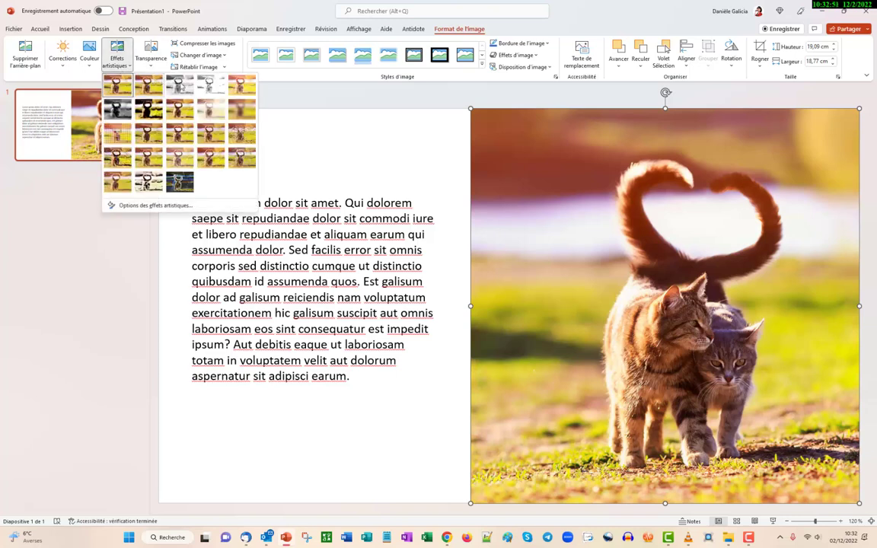
left_click(314, 150)
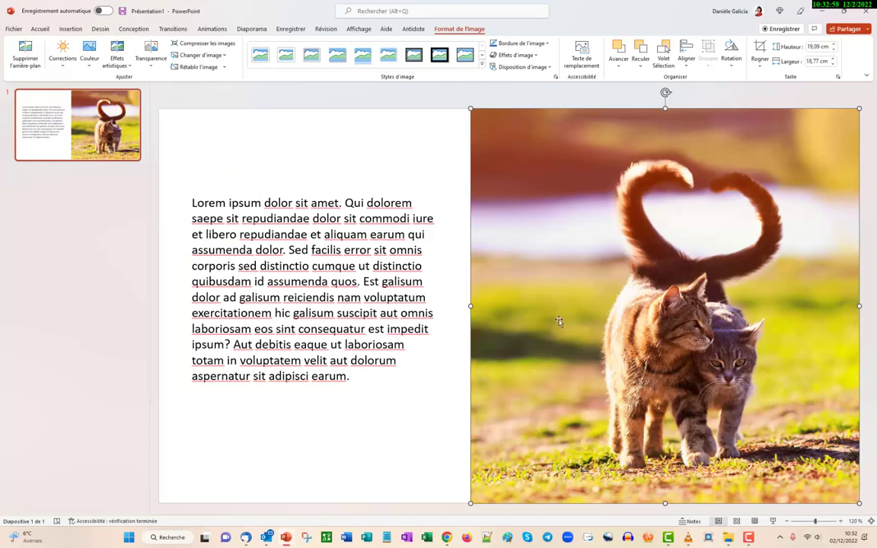
Draw a tall rectangle across the boundary between the text and the cat photo
left_click(70, 29)
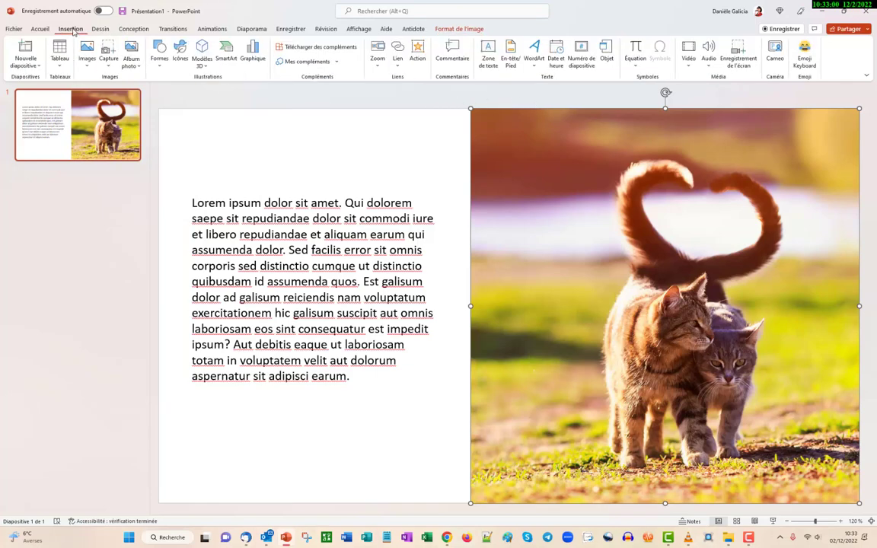
left_click(159, 53)
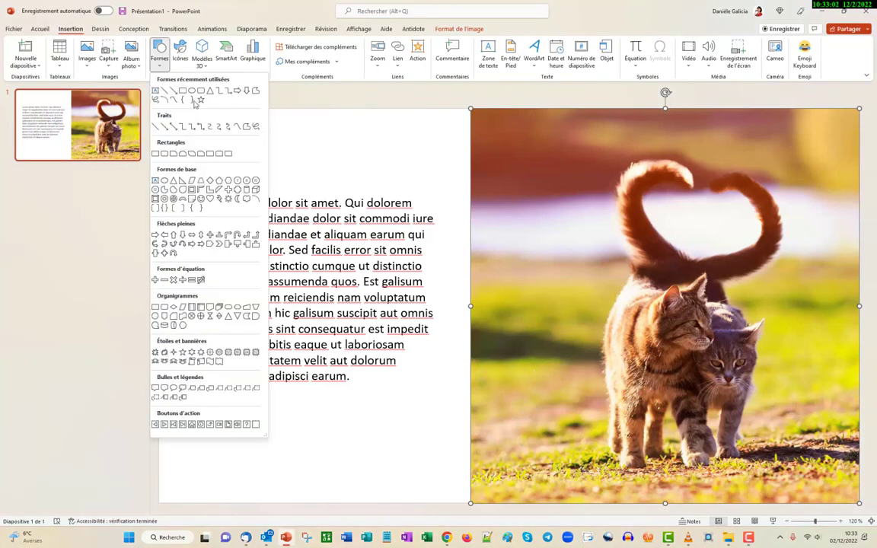
left_click(164, 90)
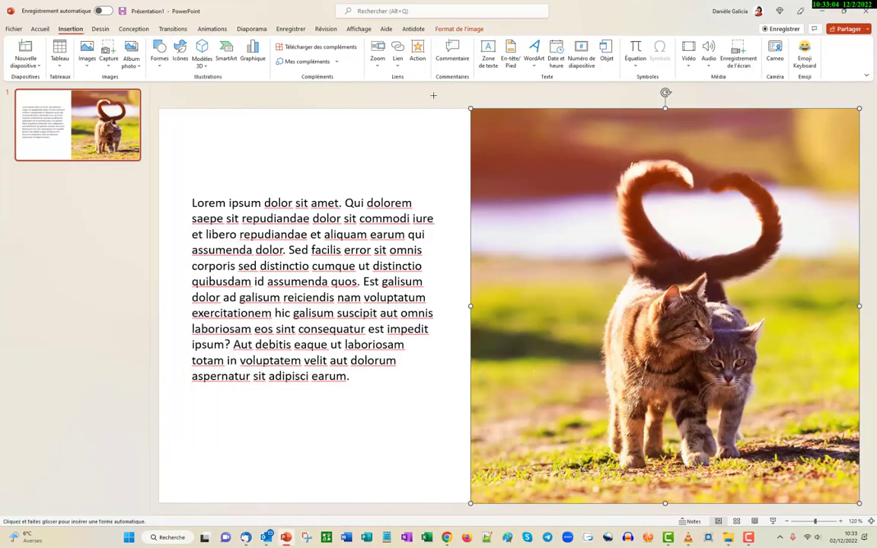
left_click_drag(433, 95, 529, 508)
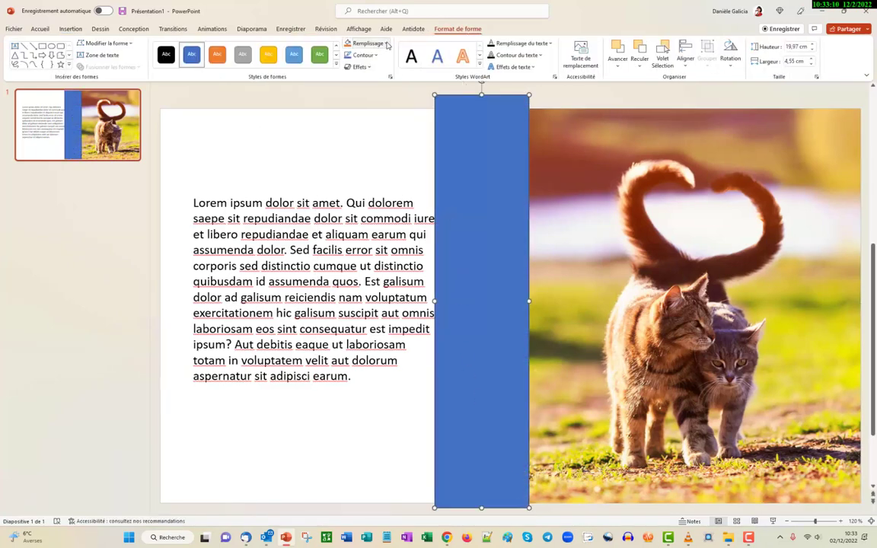
Give the rectangle a white fill and no outline (Sans contour)
left_click(386, 44)
left_click(373, 143)
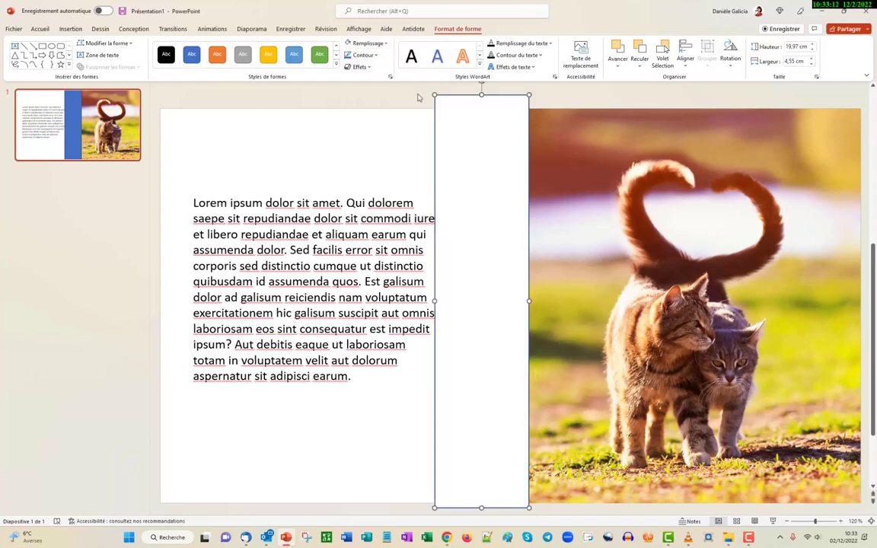
left_click(362, 54)
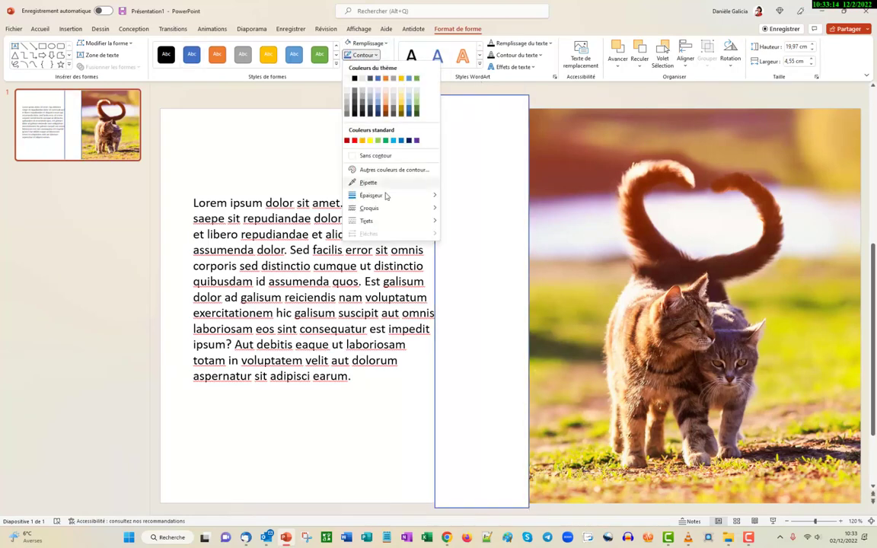
left_click(376, 155)
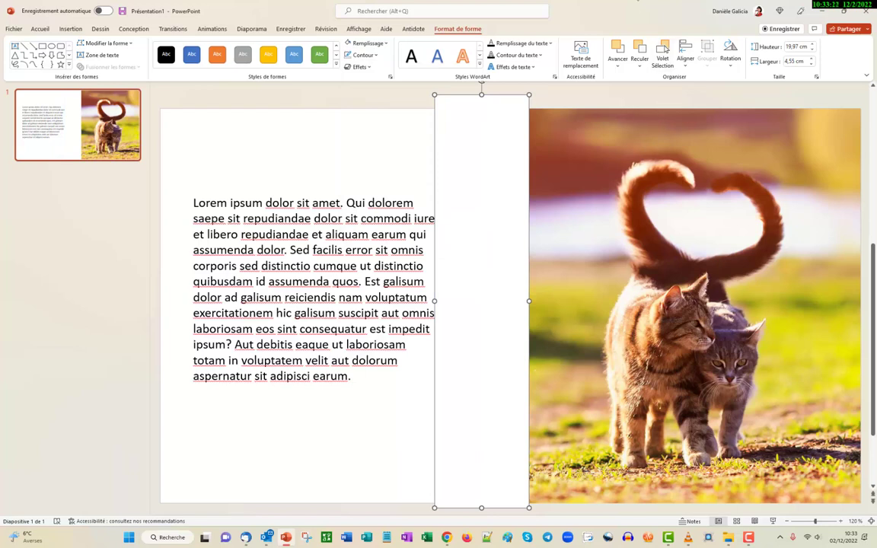
left_click(555, 77)
Apply the 50 points Bord estompé preset to the white rectangle
left_click(775, 196)
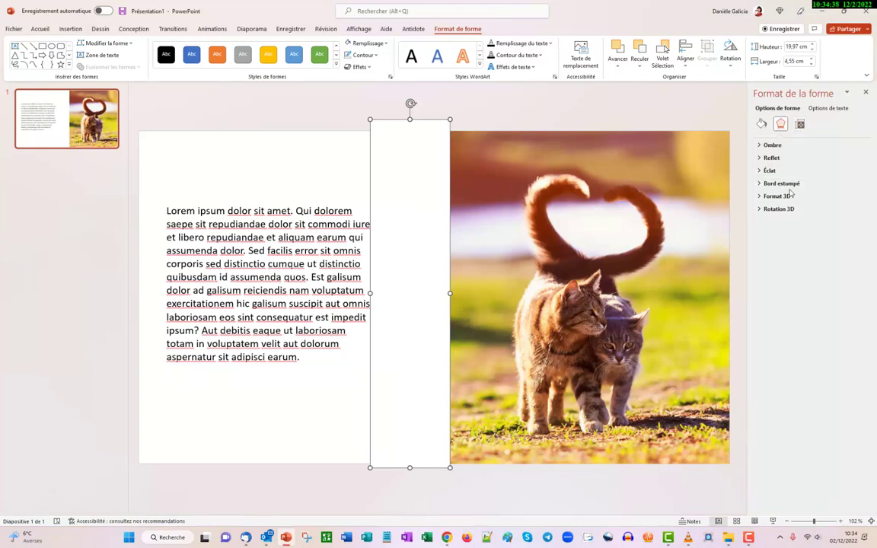
left_click(788, 183)
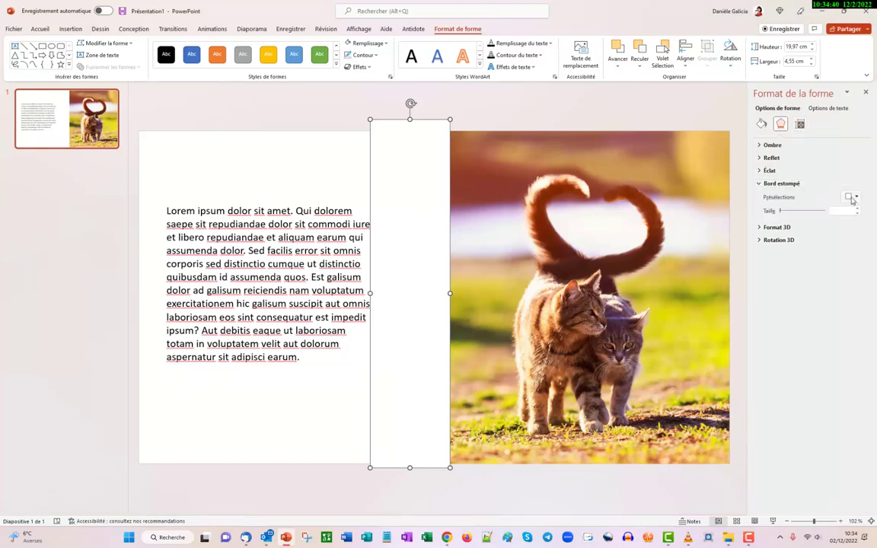
left_click(856, 198)
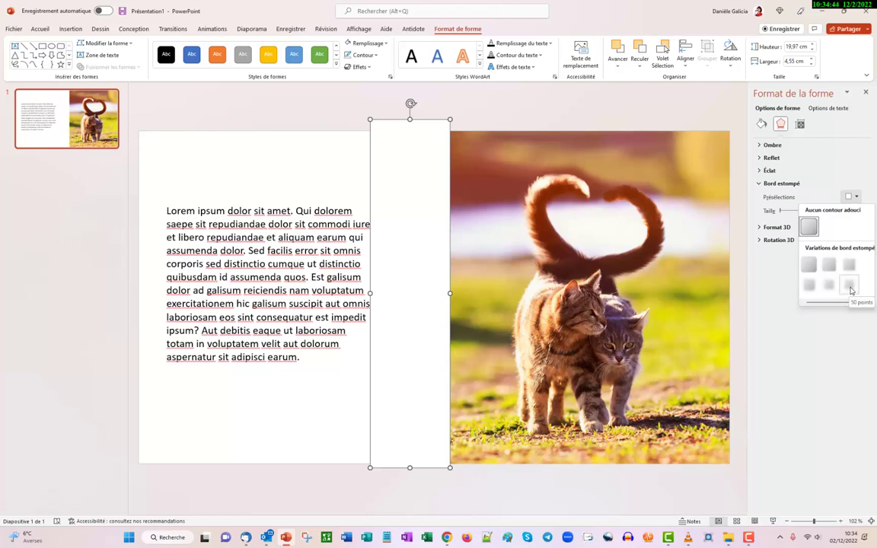
left_click(851, 287)
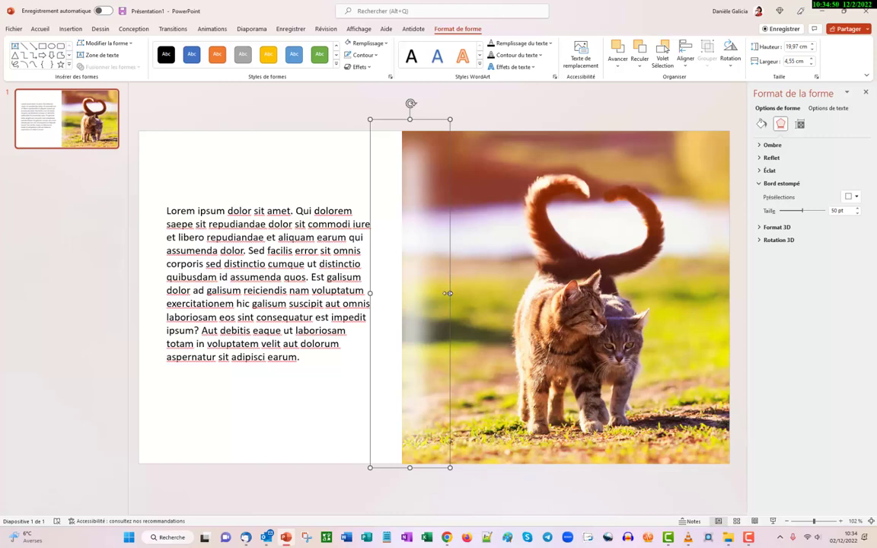
Stretch the soft-edged rectangle past the slide edges to about 23.99 cm by 7.44 cm
left_click_drag(449, 294, 483, 294)
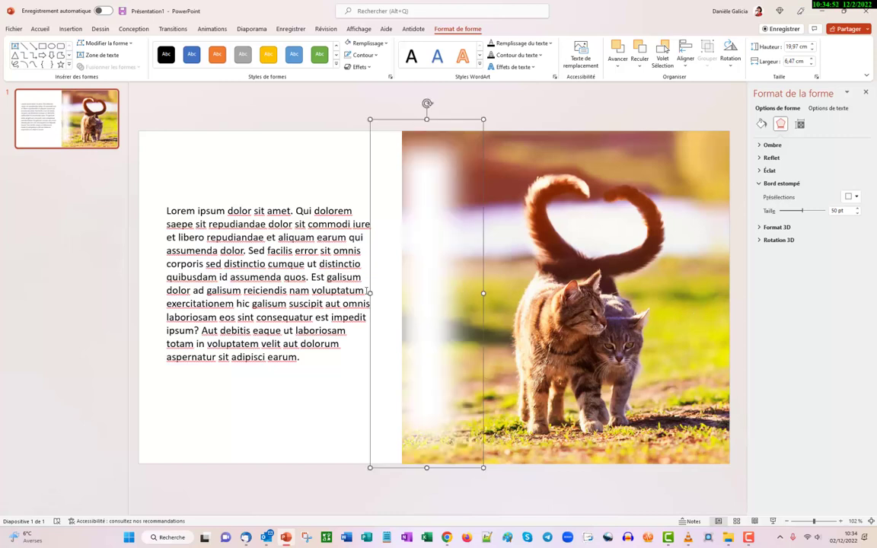
left_click_drag(370, 292, 354, 274)
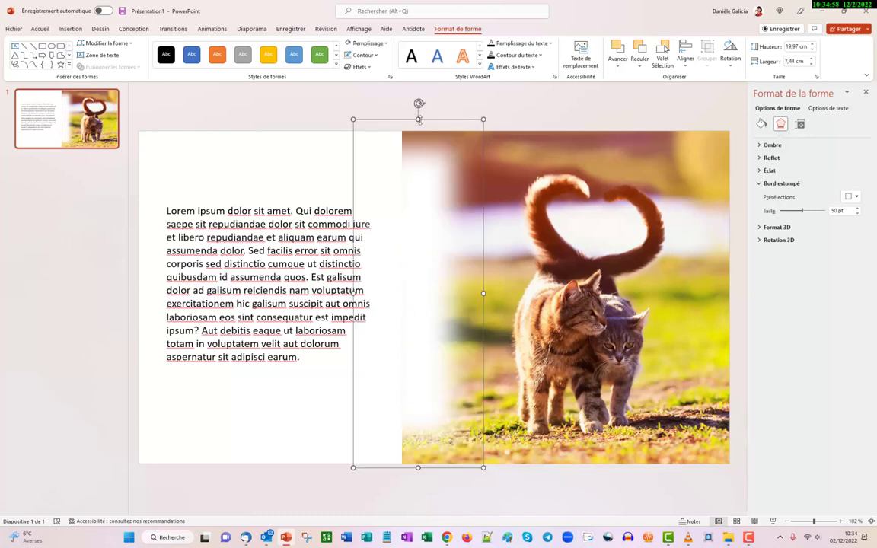
left_click_drag(419, 109, 419, 85)
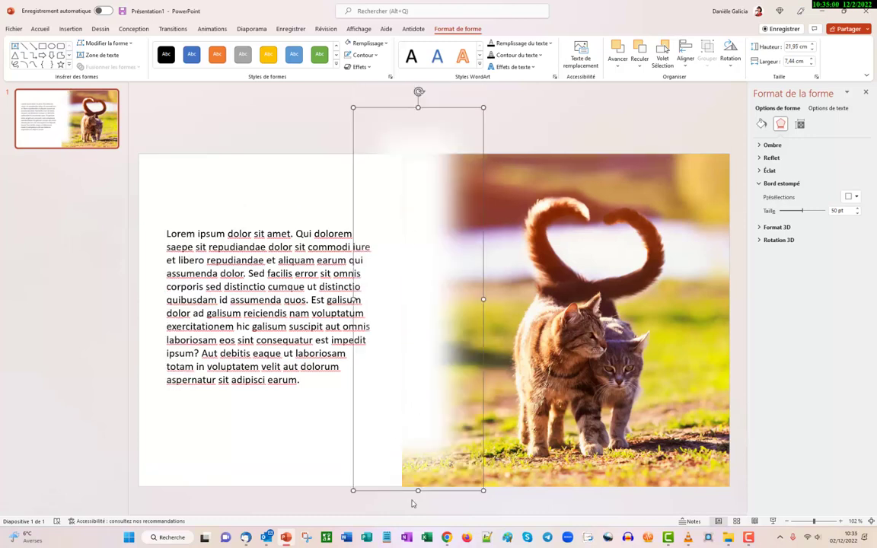
left_click_drag(417, 491, 416, 505)
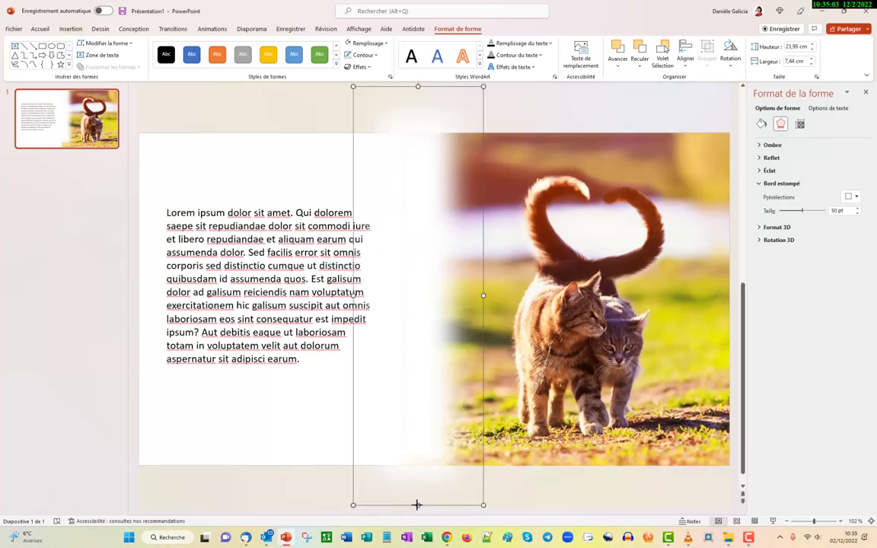
left_click(551, 496)
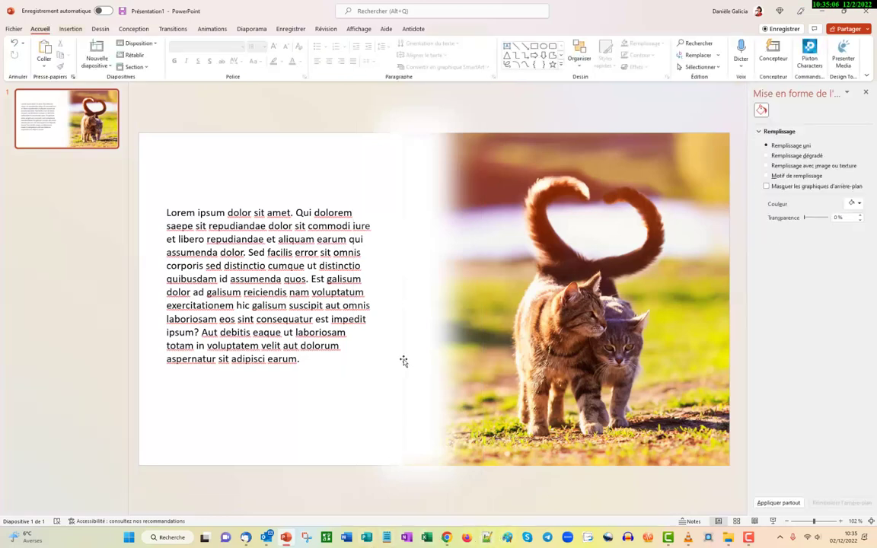
Nudge the soft-edged white rectangle slightly toward the cat photo
left_click(408, 359)
left_click_drag(408, 359, 403, 361)
left_click(574, 498)
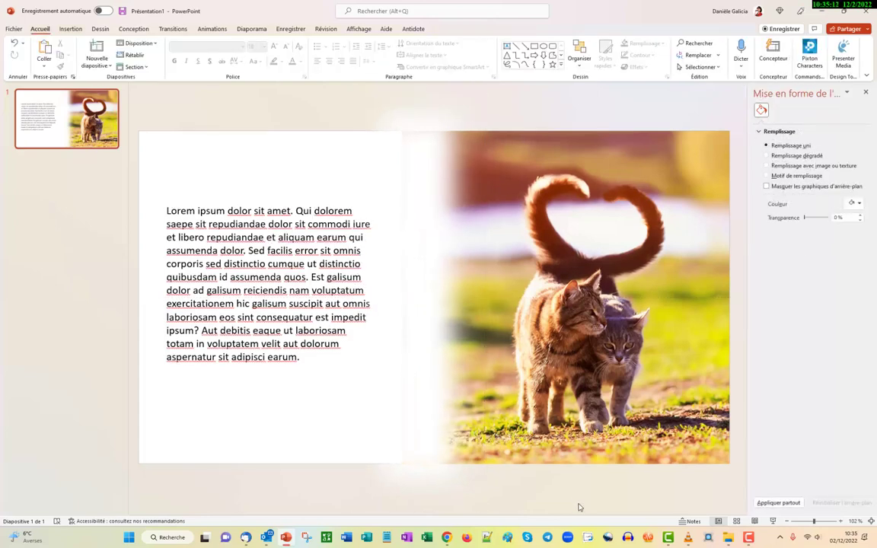
Open Format Background and try the Transparency slider, leaving it at 0 %
left_click(419, 256)
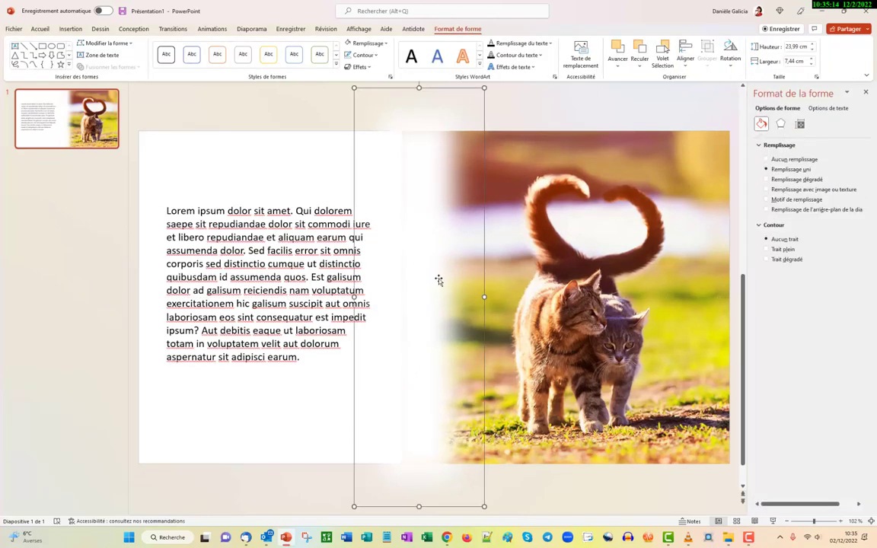
left_click(546, 501)
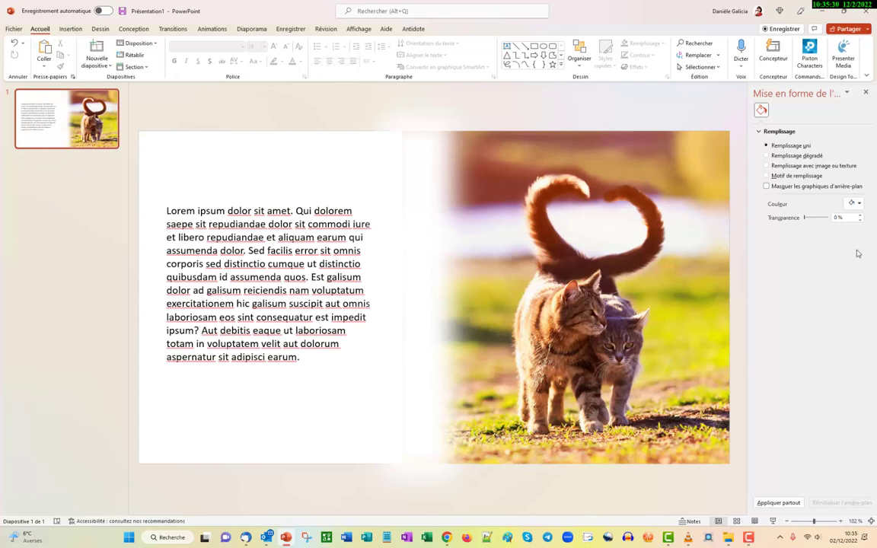
left_click(861, 216)
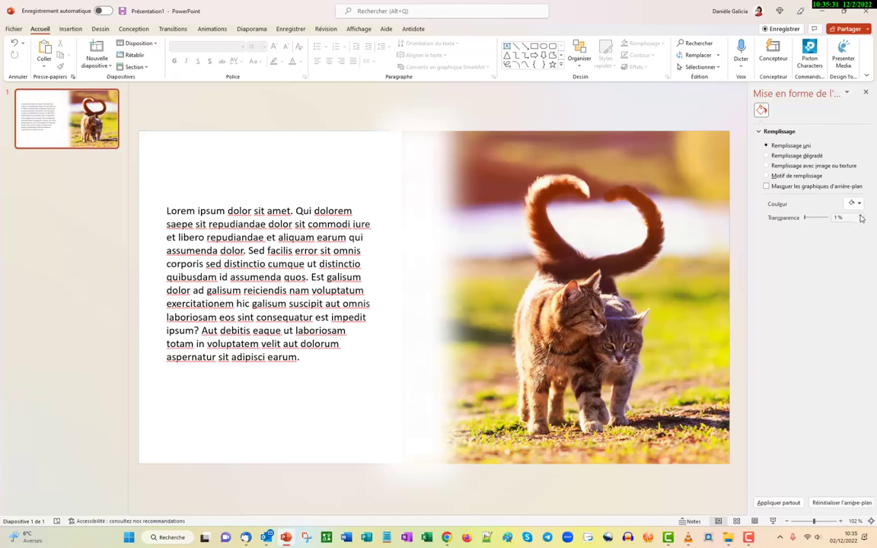
left_click_drag(805, 218, 801, 219)
Add a new blank (Vide) second slide
left_click(69, 28)
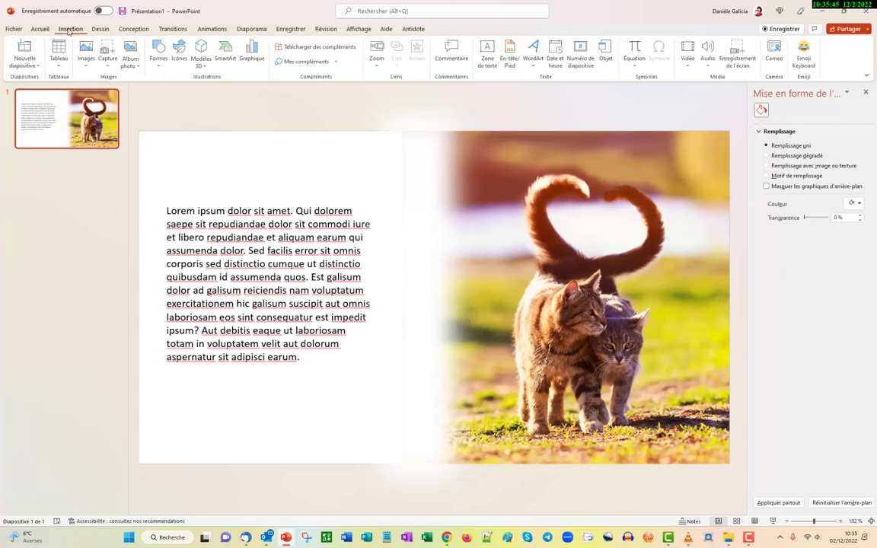
left_click(25, 63)
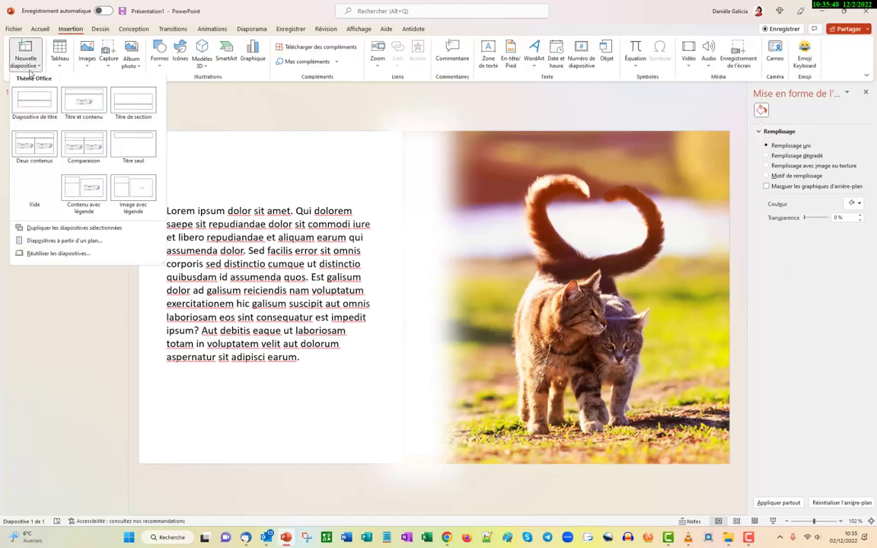
left_click(35, 190)
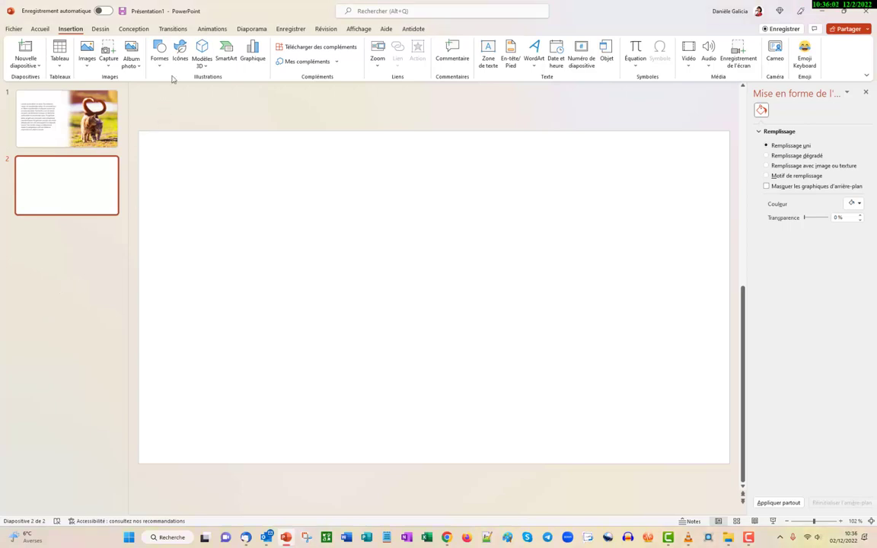
Insert two stock street photos found with "rue", including the yellow tram
left_click(86, 60)
left_click(120, 107)
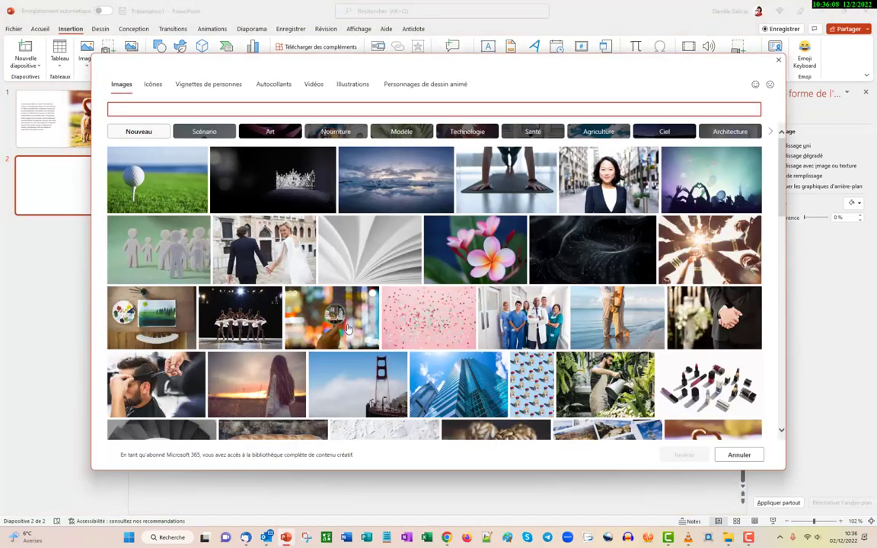
scroll(382, 316, "down", 1)
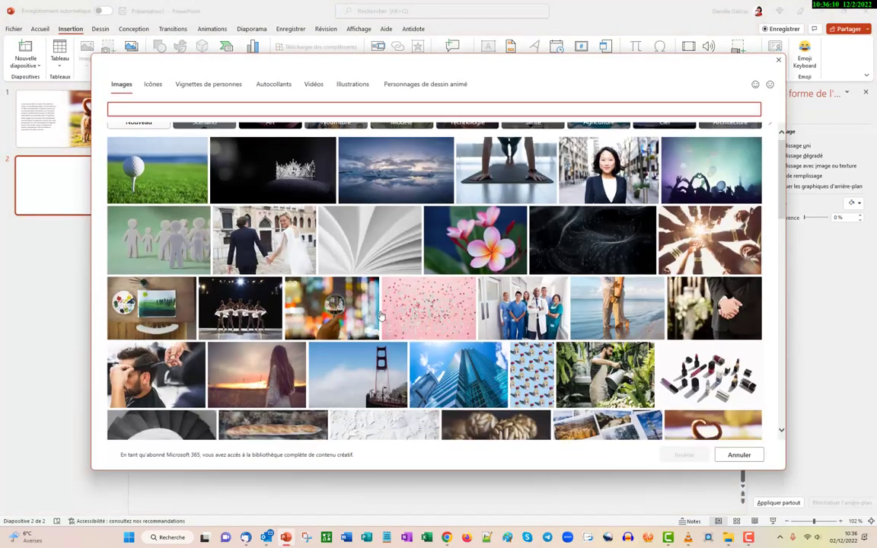
scroll(381, 316, "down", 5)
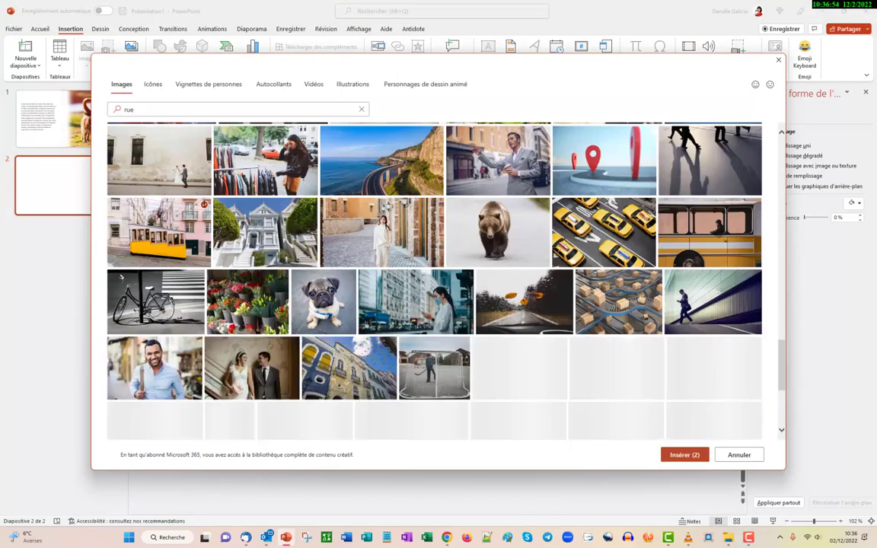
left_click(685, 456)
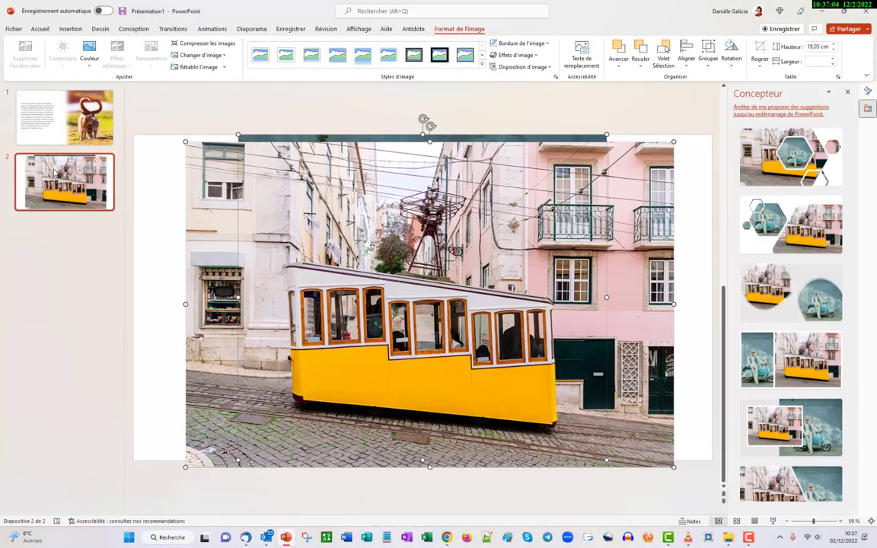
Duplicate slide 2 and delete the tram photo from the new slide 3
right_click(55, 173)
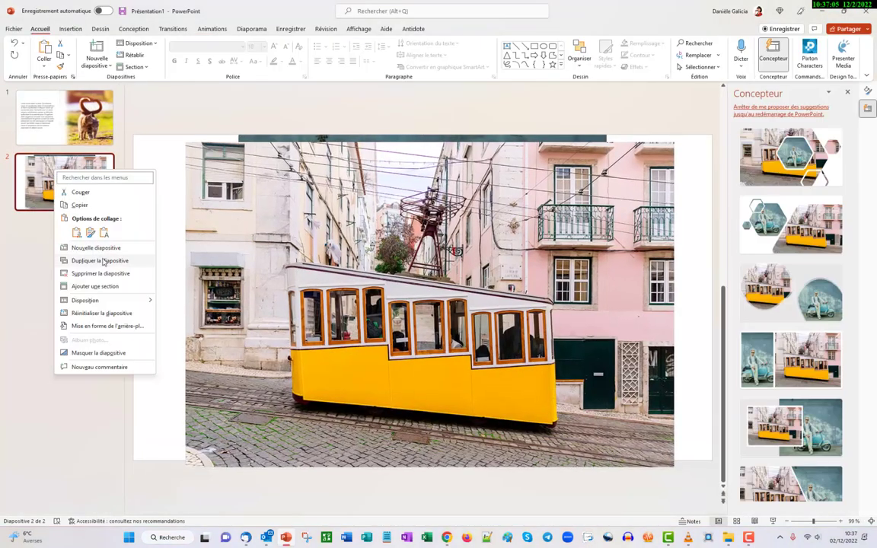
left_click(71, 235)
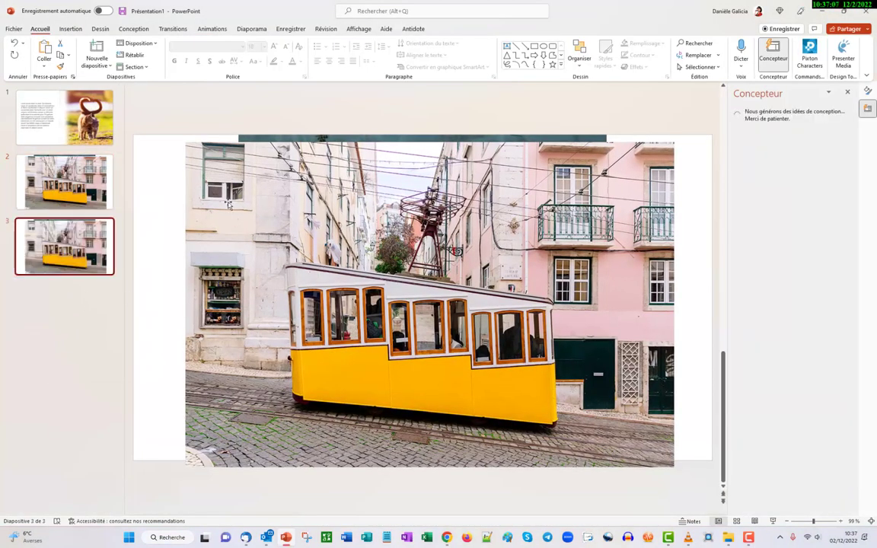
left_click(202, 200)
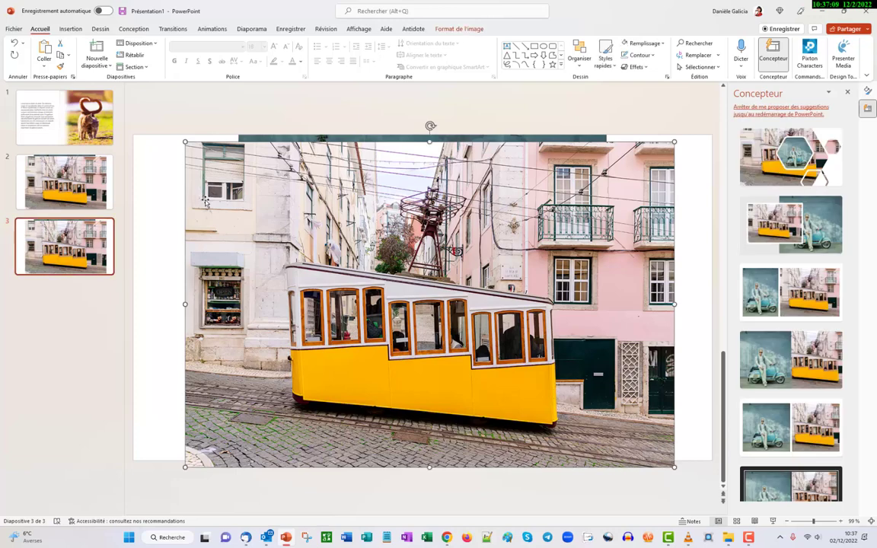
key("Delete")
On slide 2, delete the scooter image behind the tram and apply the full-width Designer layout
key("Page_Up")
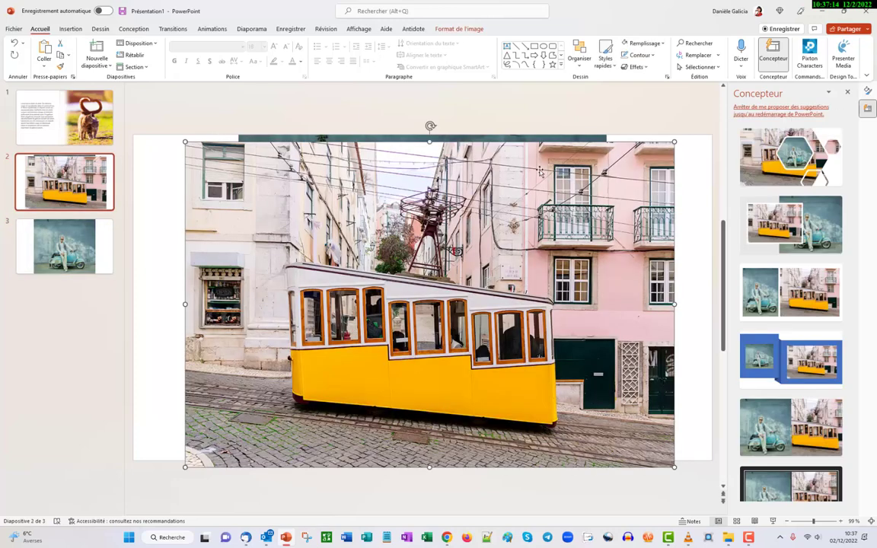
left_click_drag(296, 233, 379, 243)
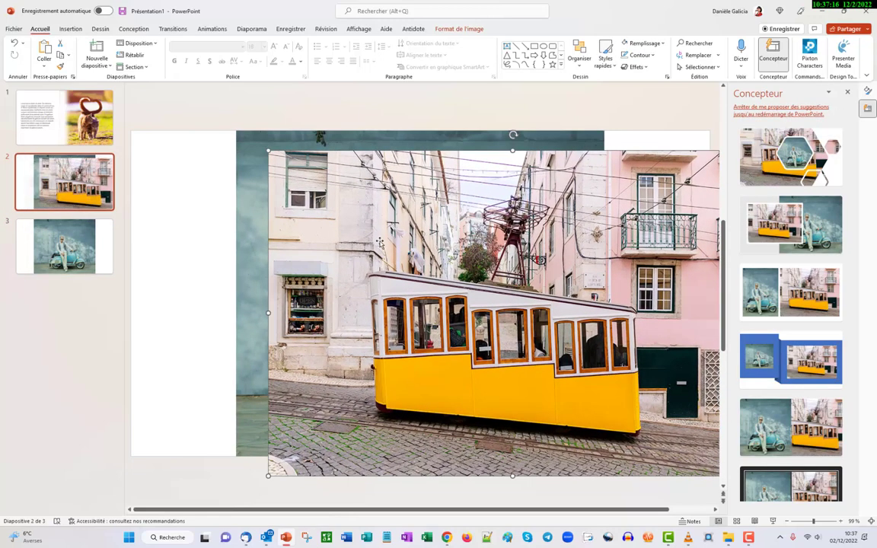
left_click(246, 236)
key("Delete")
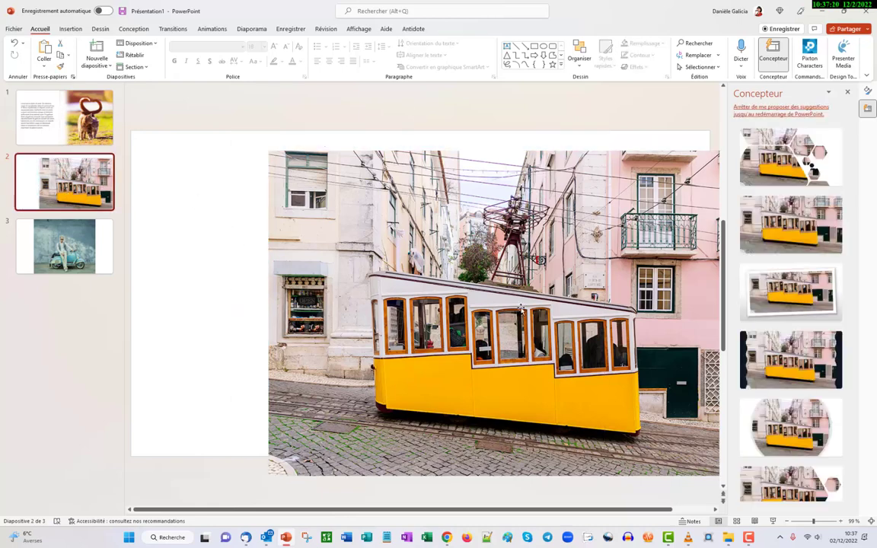
left_click(827, 297)
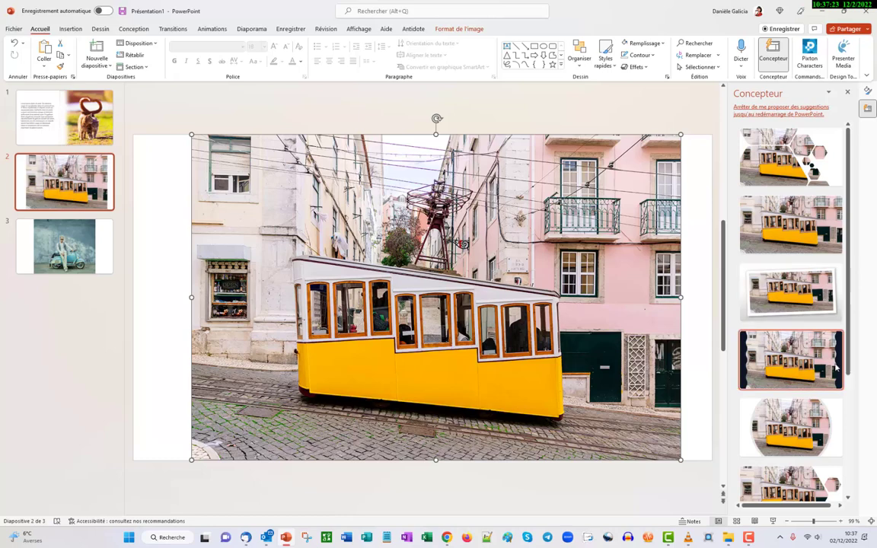
left_click(822, 234)
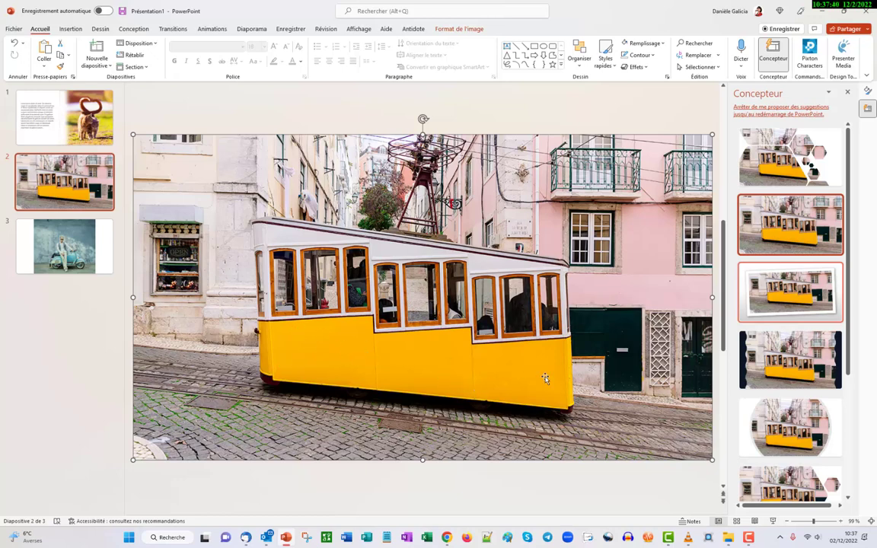
Add a text box across the tram's yellow panel with the title 'Le tramway du bonheur'
left_click(70, 28)
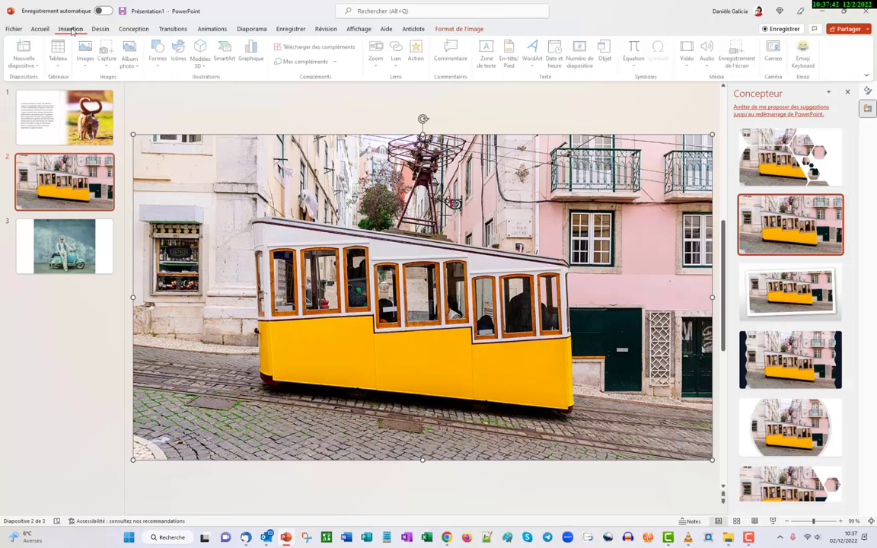
left_click(488, 54)
left_click_drag(301, 351, 561, 395)
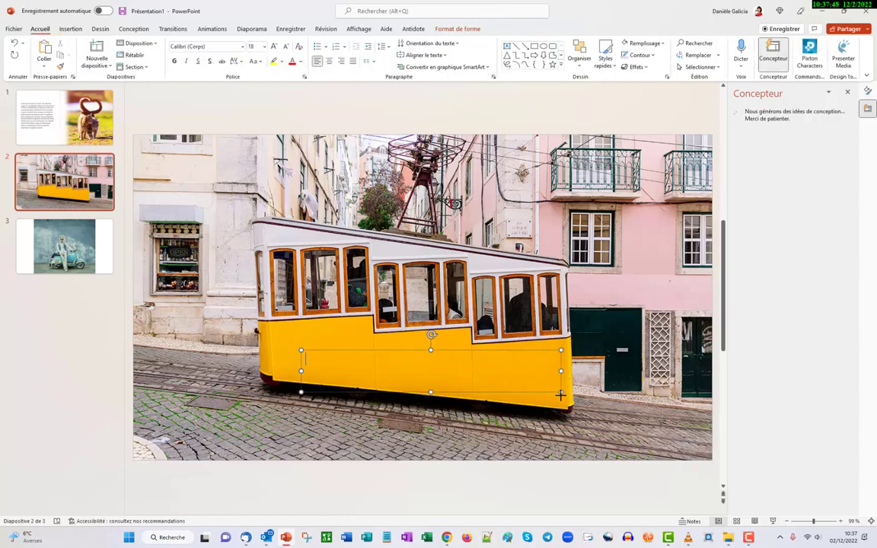
type("LE tramway du")
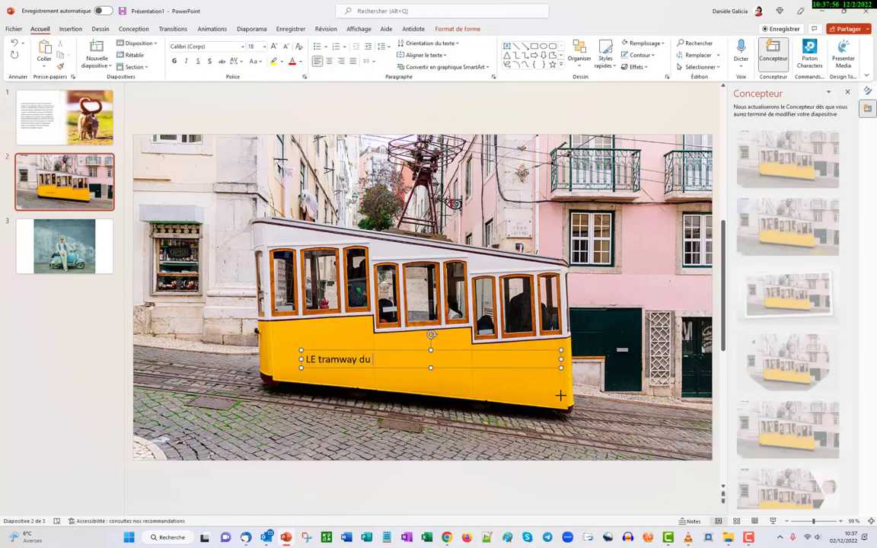
type("nheur")
Format the title in Copperplate Gothic Bold, 28 pt, with a text shadow
triple_click(404, 359)
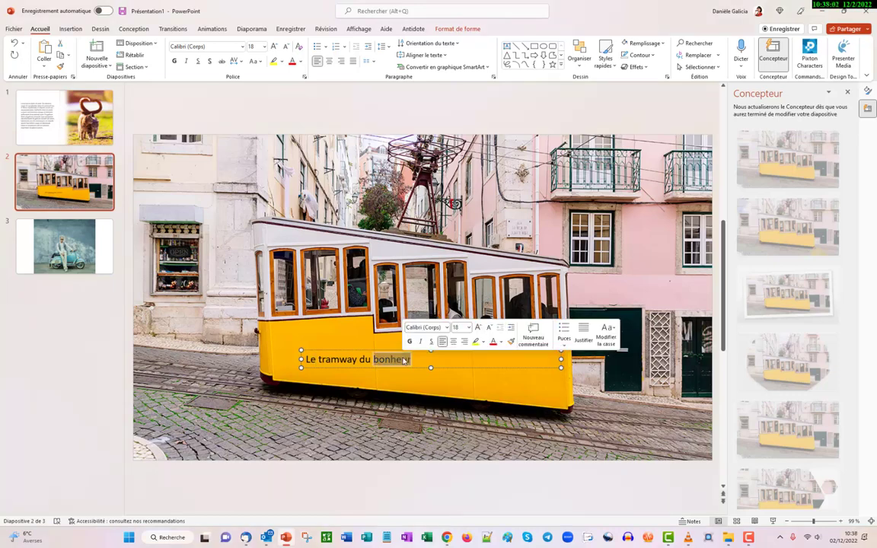
left_click(243, 47)
scroll(231, 366, "down", 10)
left_click(232, 367)
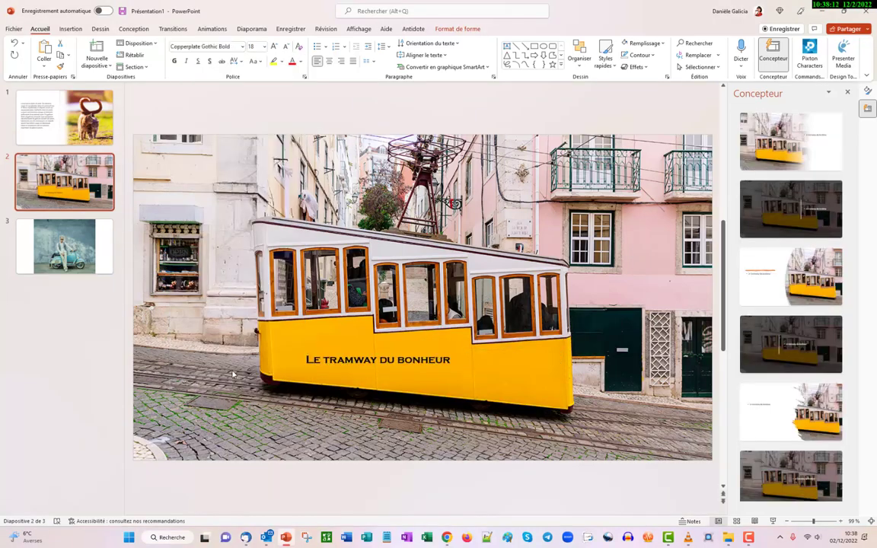
left_click(264, 48)
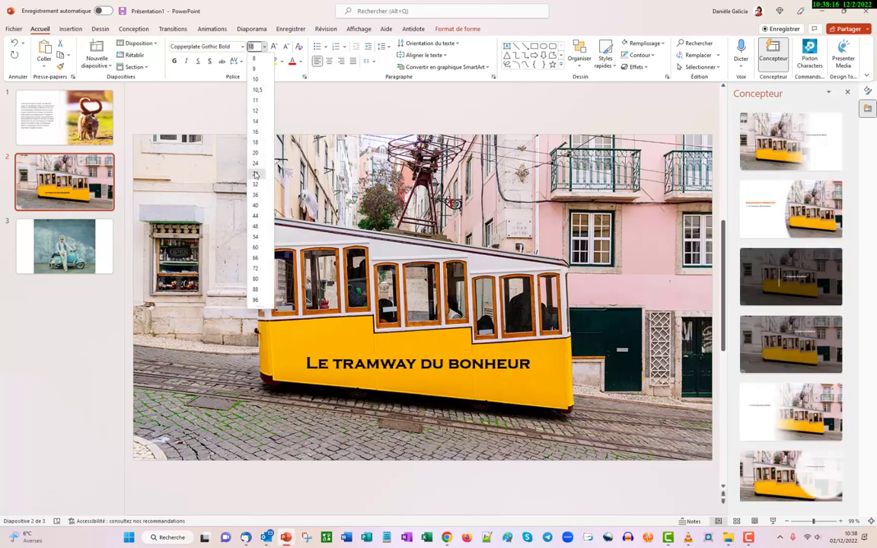
left_click(255, 175)
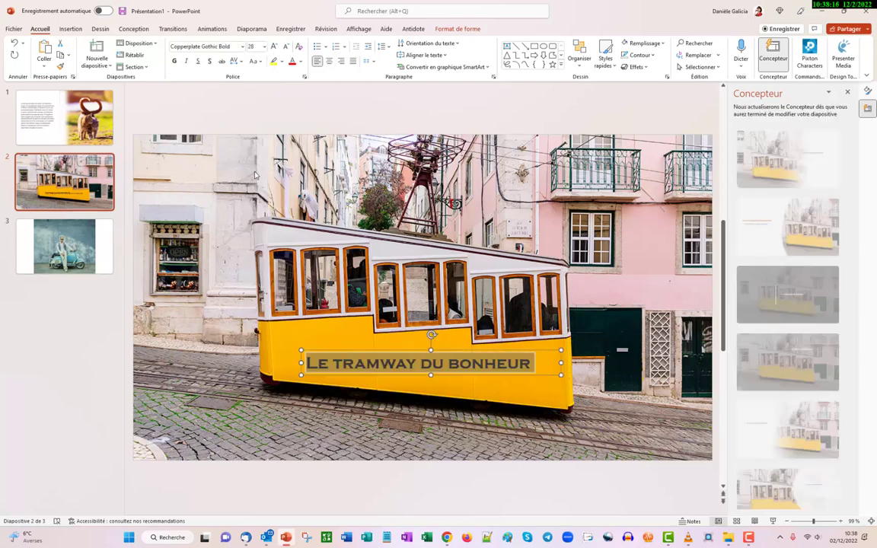
left_click(211, 61)
left_click(425, 368)
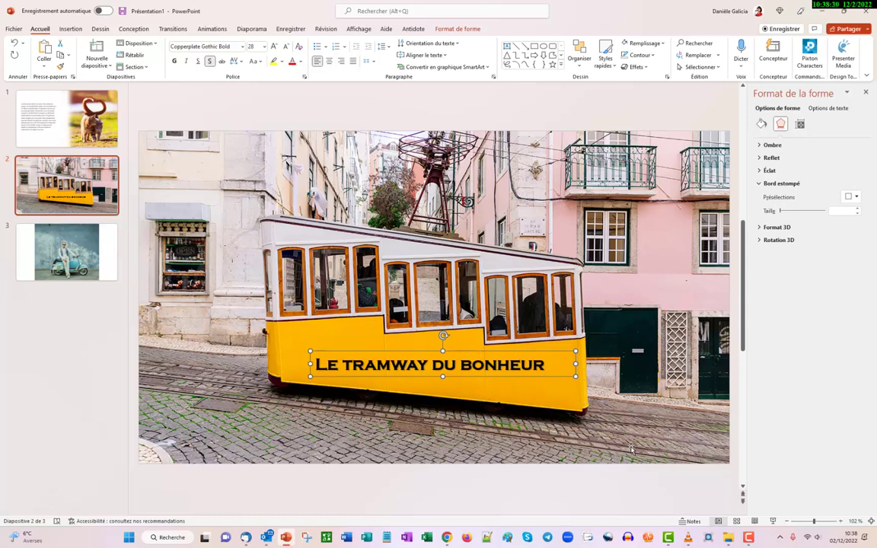
Tilt the tram title with an isometric 3D rotation preset
left_click(483, 448)
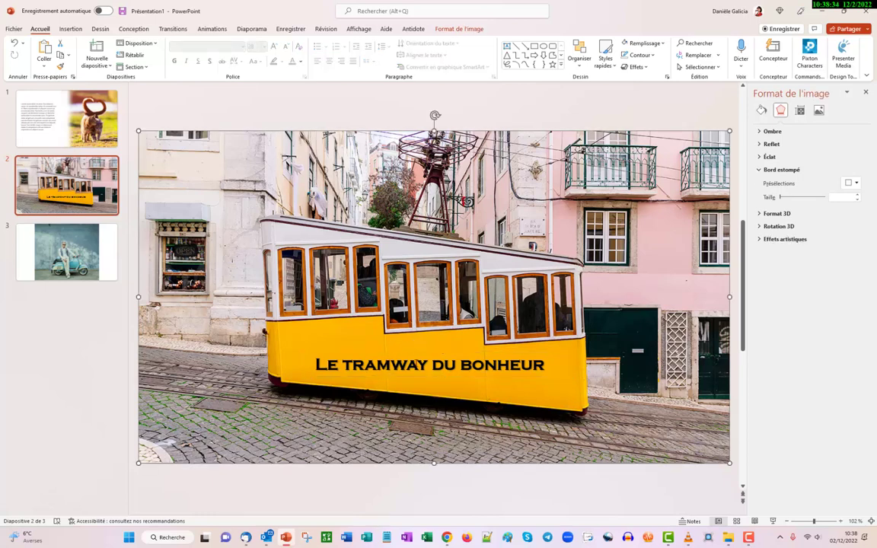
left_click(418, 364)
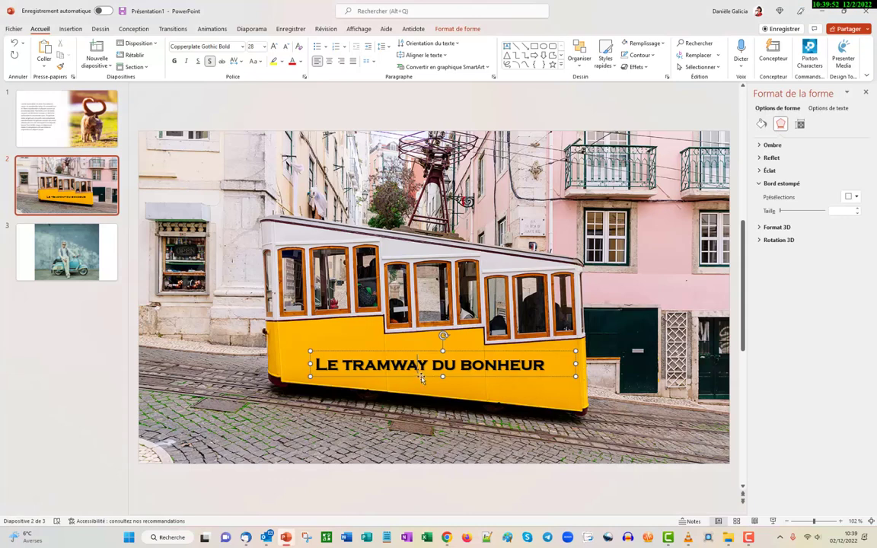
left_click(458, 29)
left_click(777, 227)
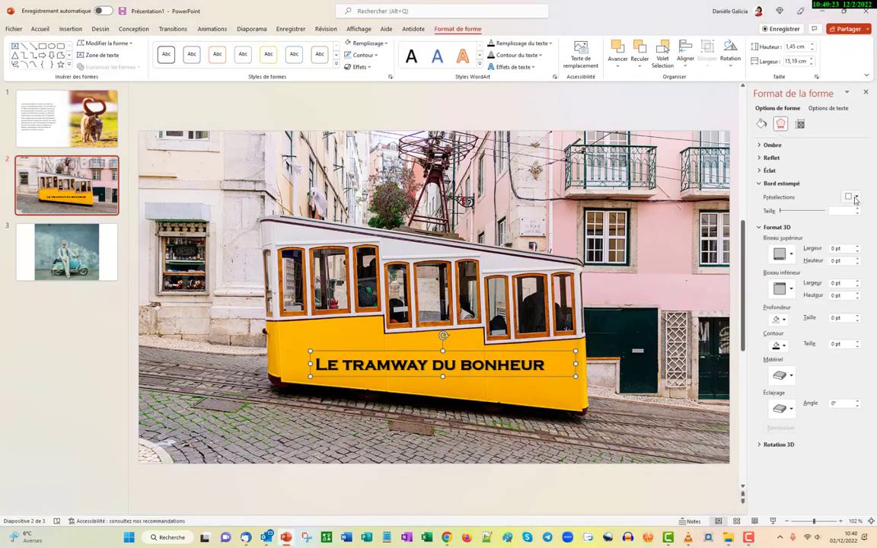
left_click(782, 183)
left_click(759, 414)
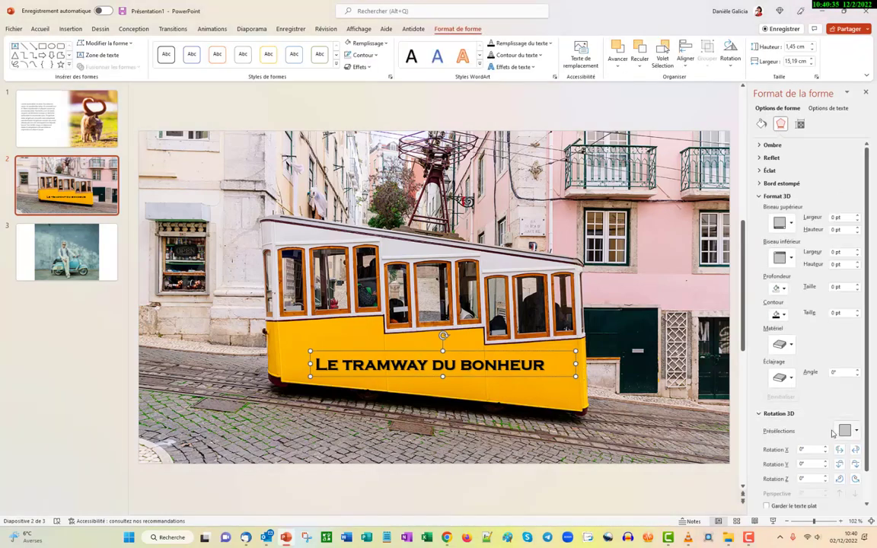
scroll(822, 404, "down", 1)
left_click(857, 398)
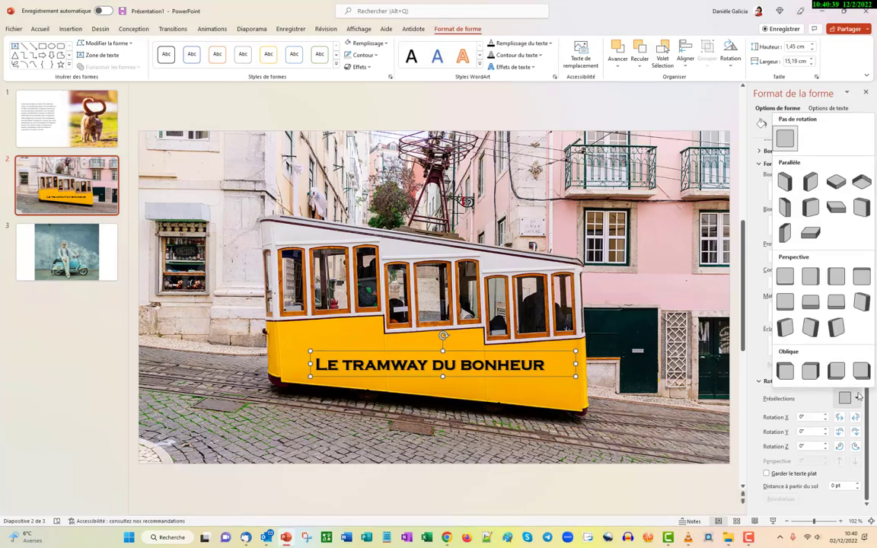
left_click(813, 184)
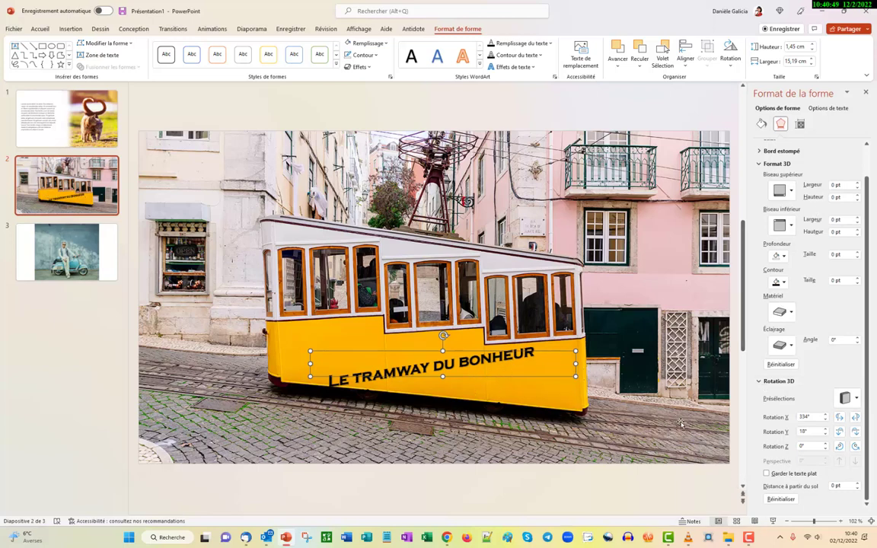
Fine-tune the title's Y rotation to 350°, review the tilt, then move to slide 3
left_click(826, 432)
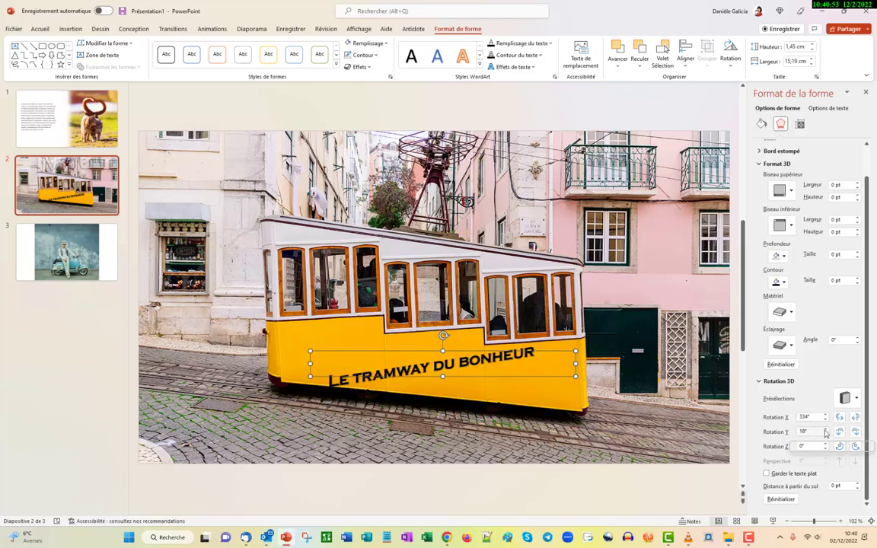
left_click(826, 435)
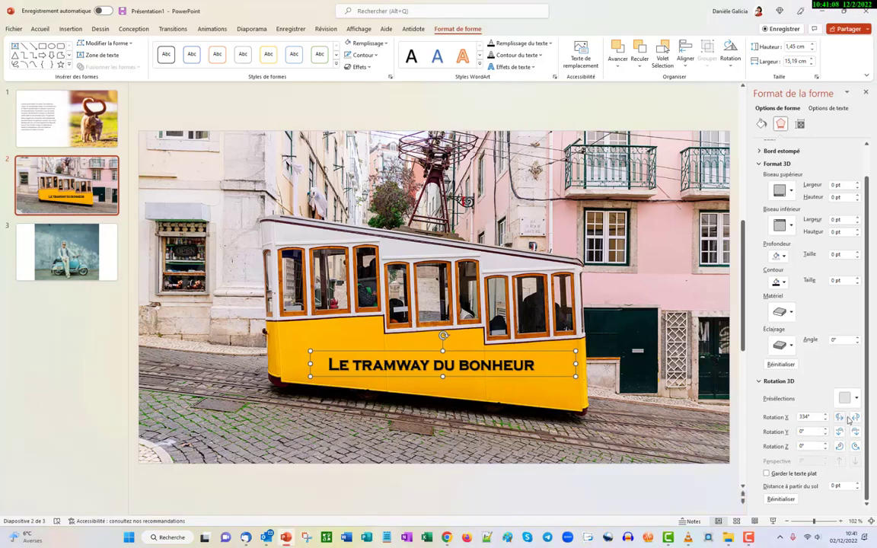
left_click(840, 433)
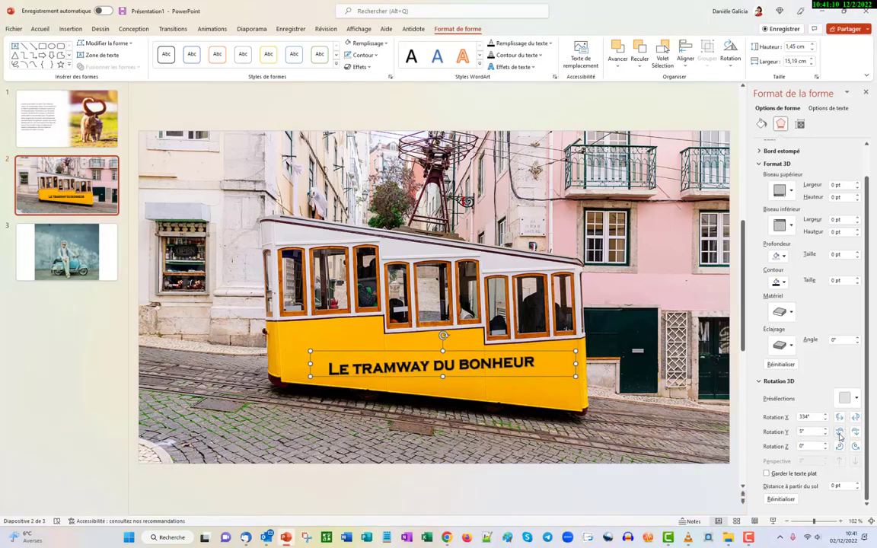
left_click(856, 433)
left_click(856, 432)
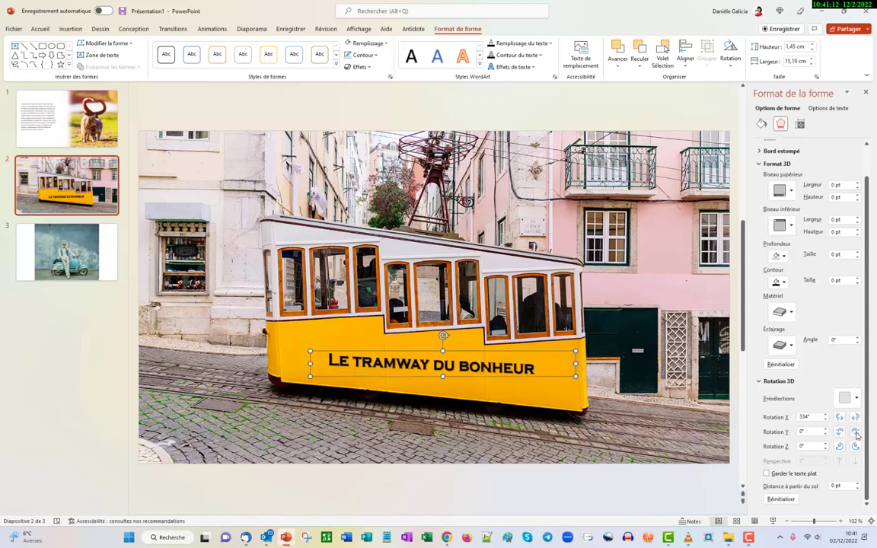
left_click(856, 433)
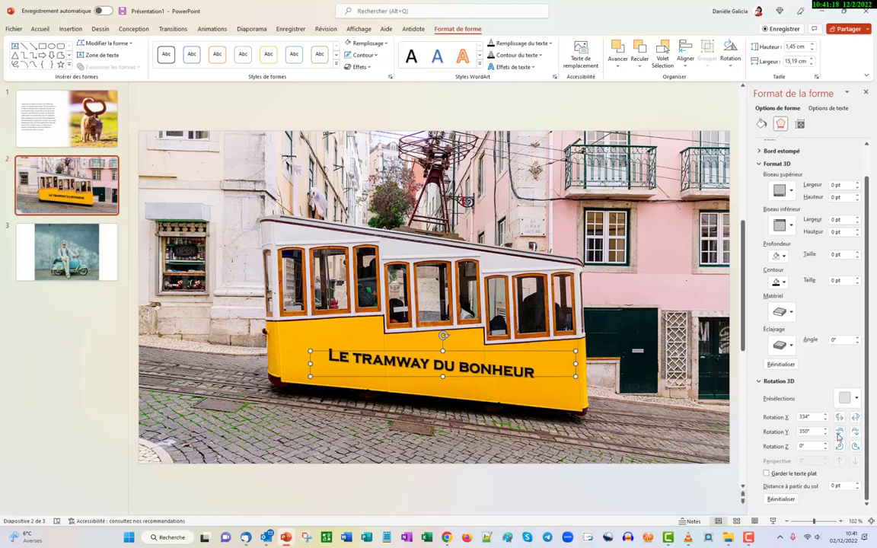
left_click(839, 432)
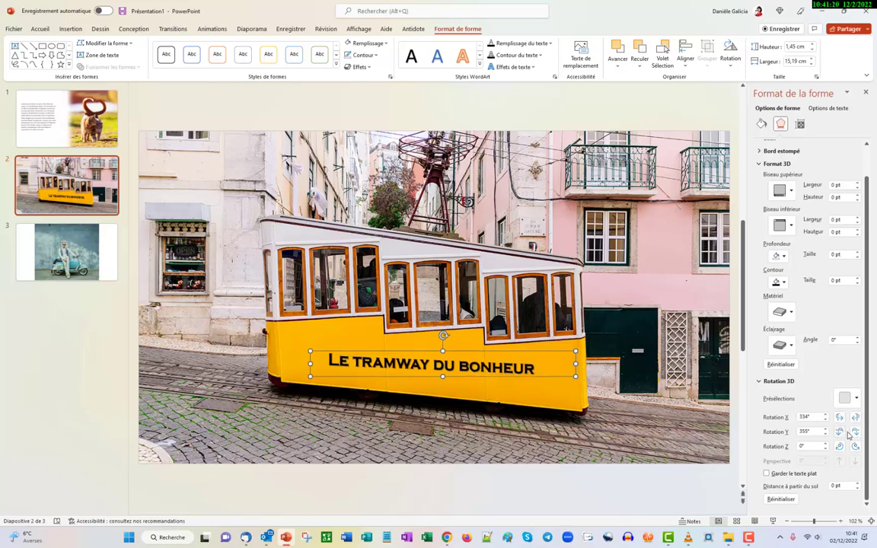
left_click(856, 432)
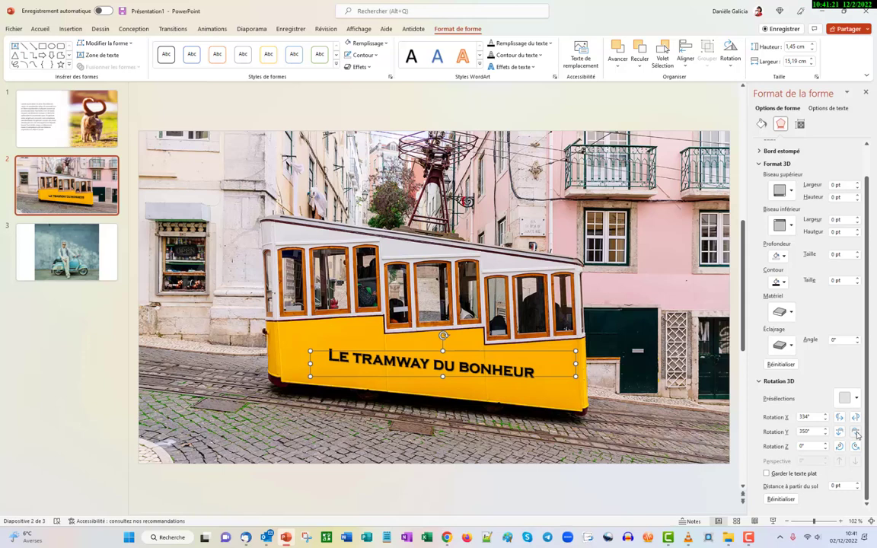
left_click(654, 399)
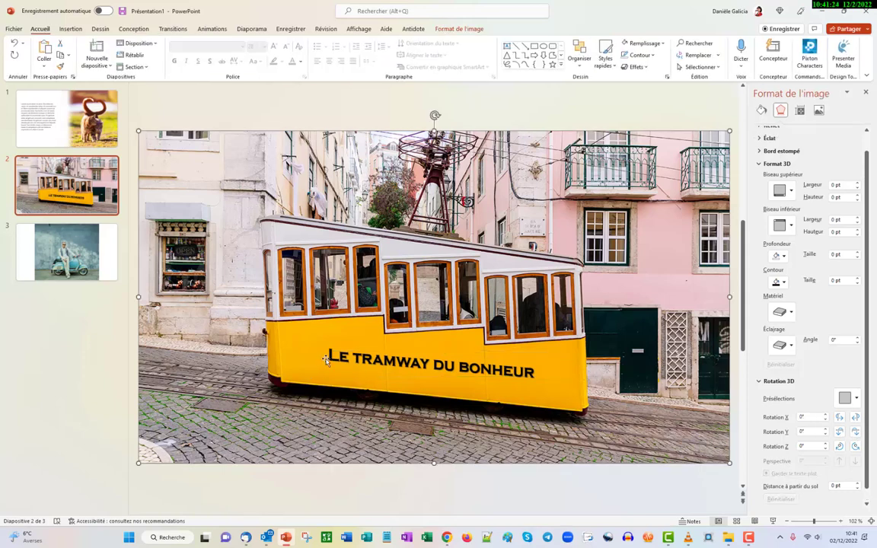
left_click(457, 368)
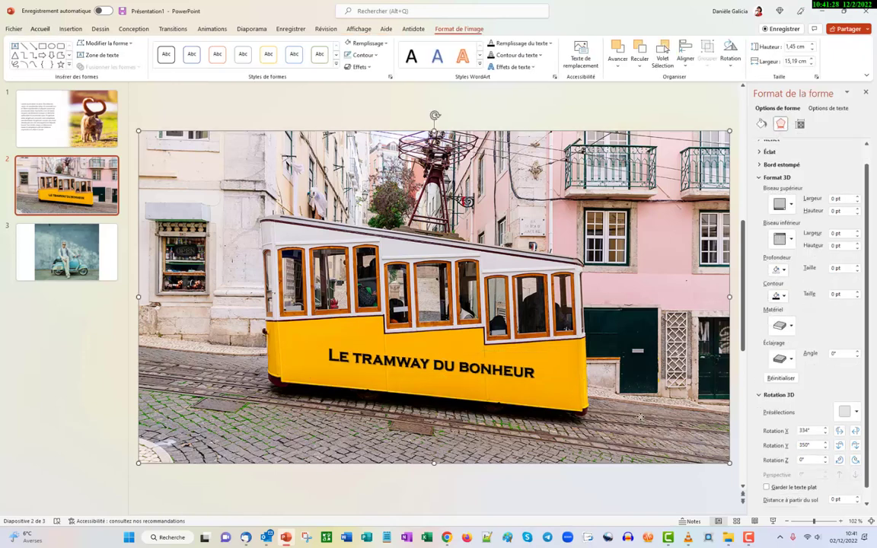
left_click(449, 367)
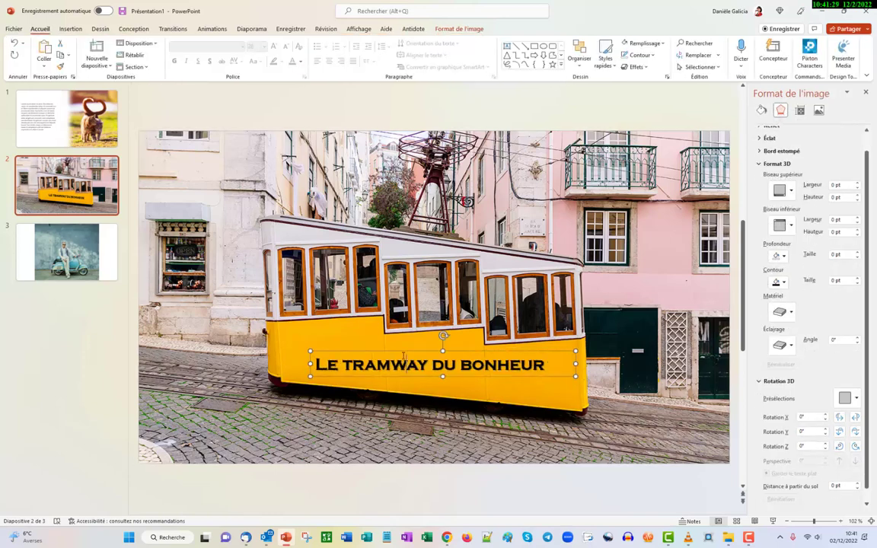
left_click(490, 444)
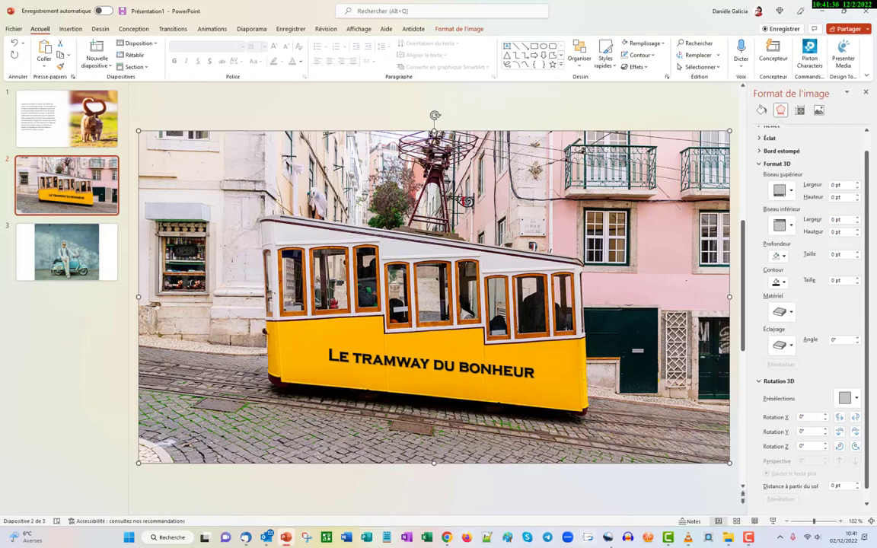
scroll(668, 228, "down", 1)
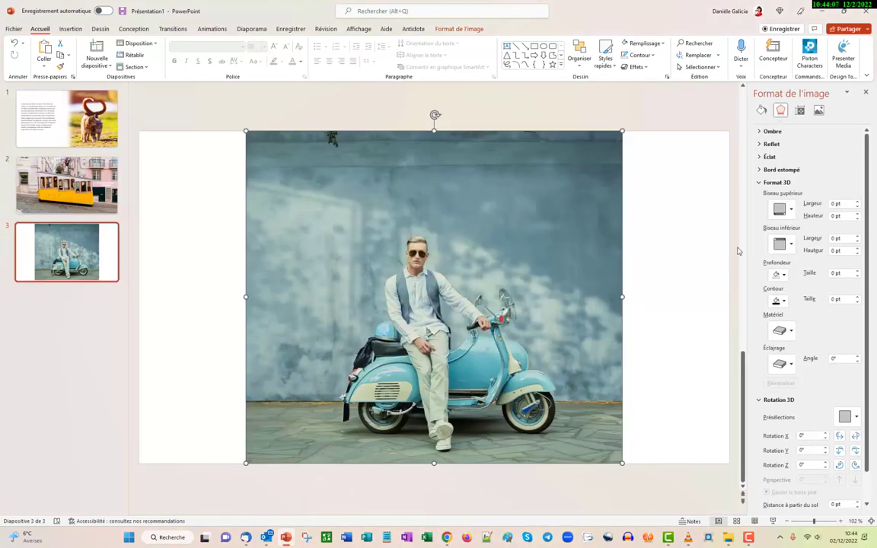
Apply the Designer idea with the scooter photo, an angled white panel and two hexagon outlines
left_click(865, 93)
left_click(773, 55)
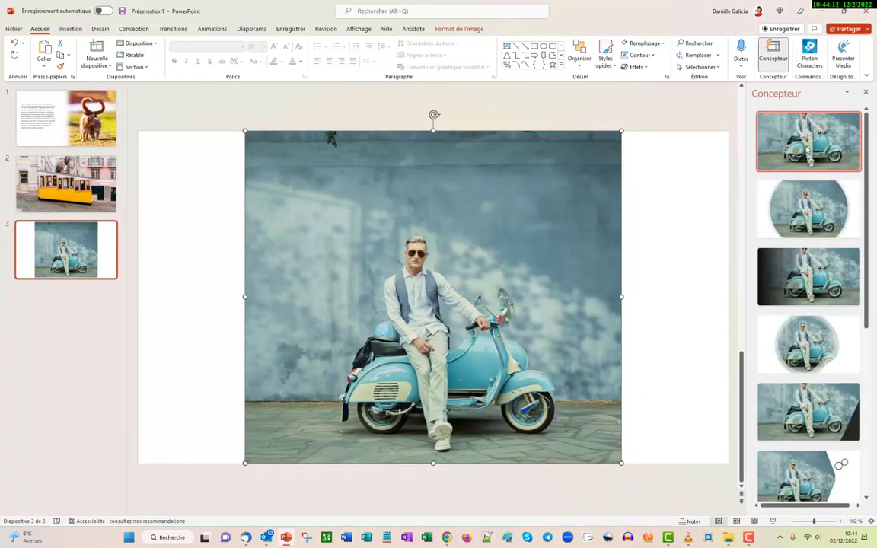
left_click(807, 150)
scroll(805, 381, "down", 2)
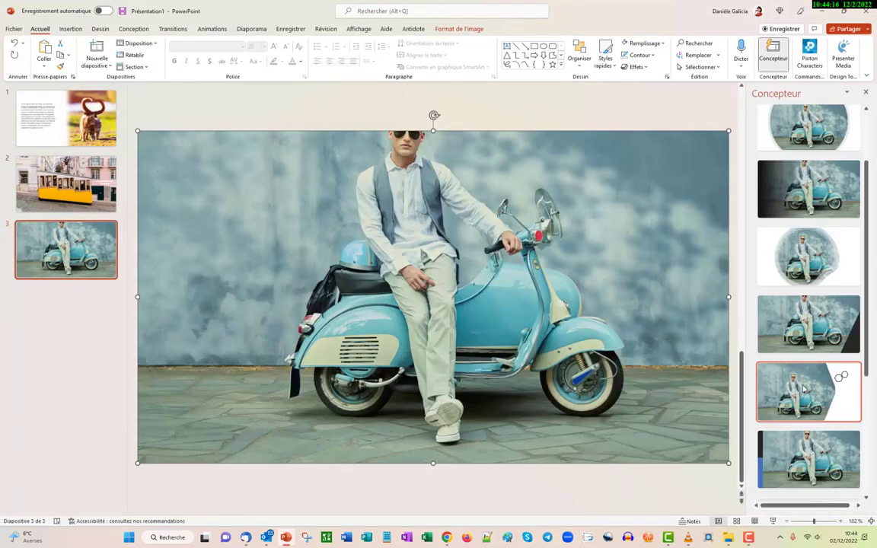
left_click(805, 389)
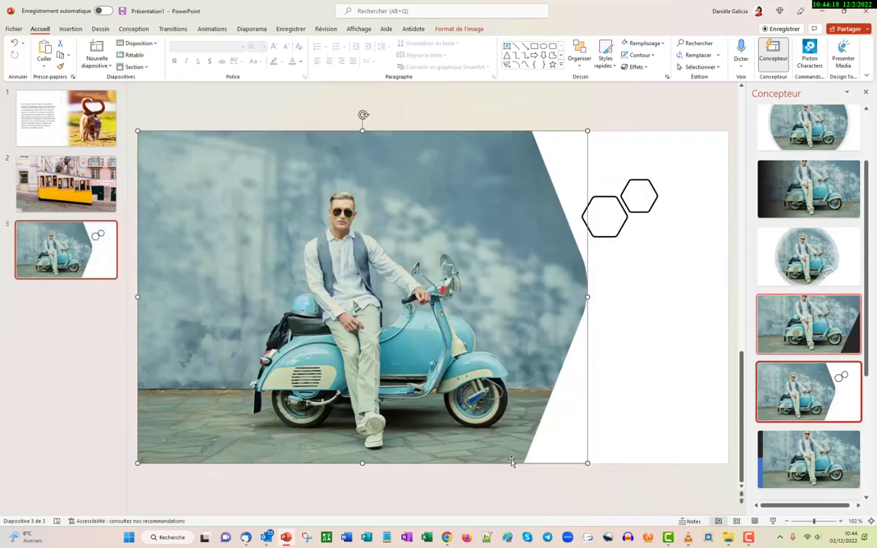
left_click(318, 115)
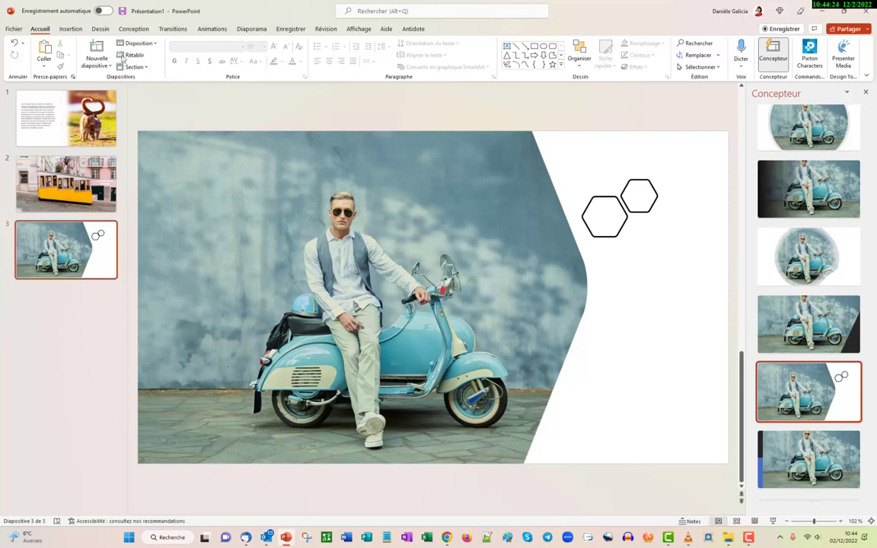
left_click(71, 30)
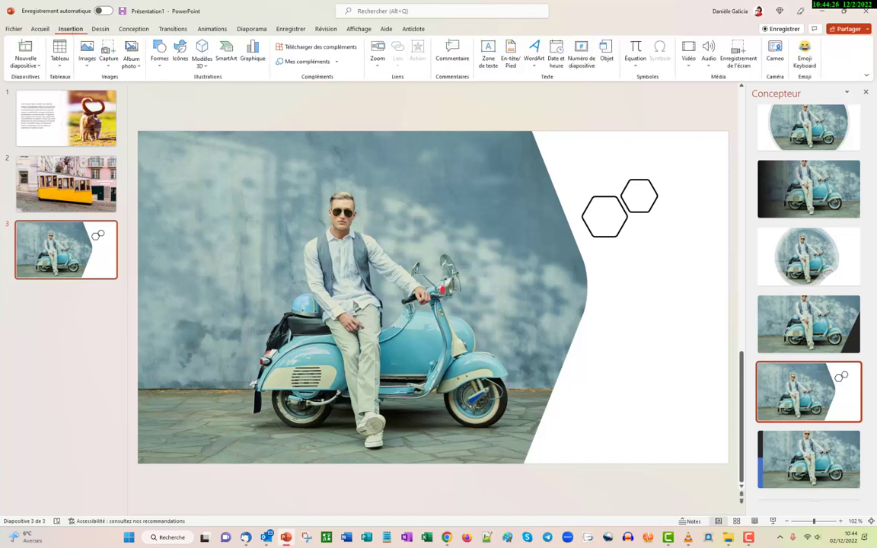
Add a text box at the photo's top-left reading 'Un scouteur ou une vespa ?'
left_click(491, 59)
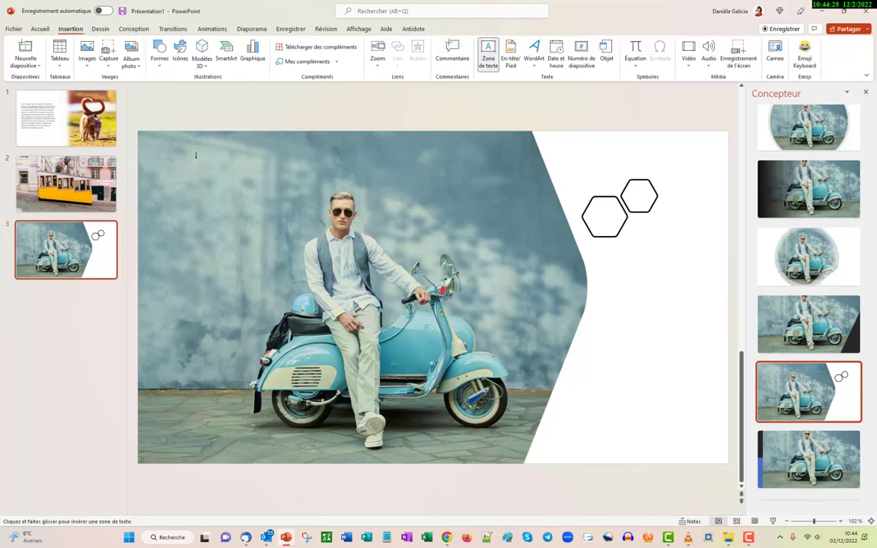
left_click_drag(192, 153, 419, 190)
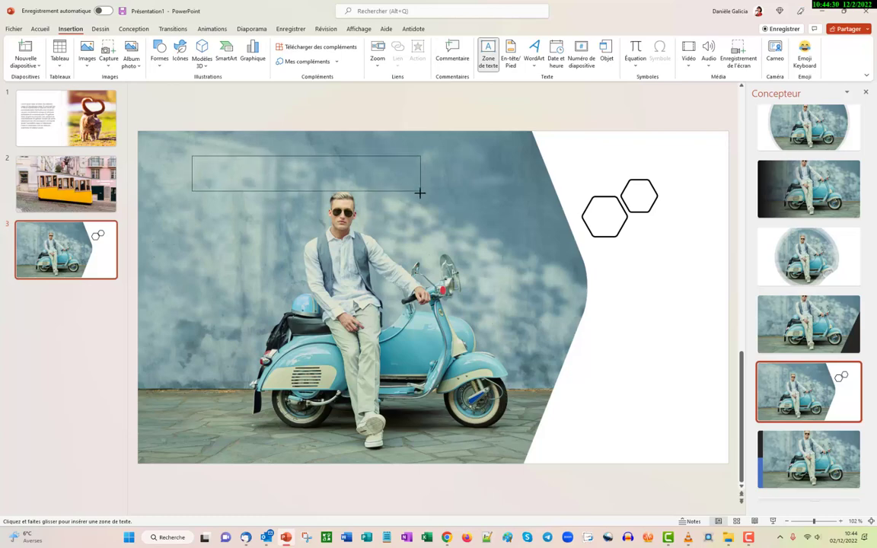
type("Un scout ou une vespa ?zu")
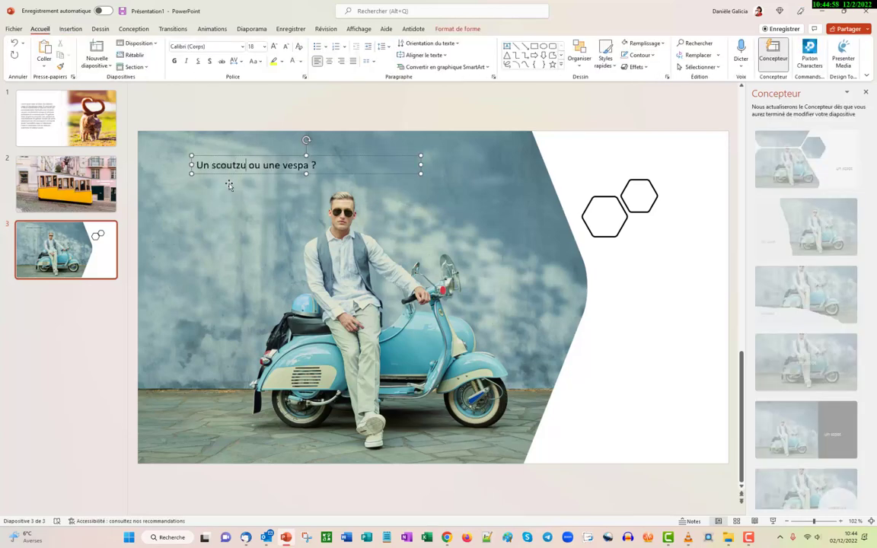
type("r")
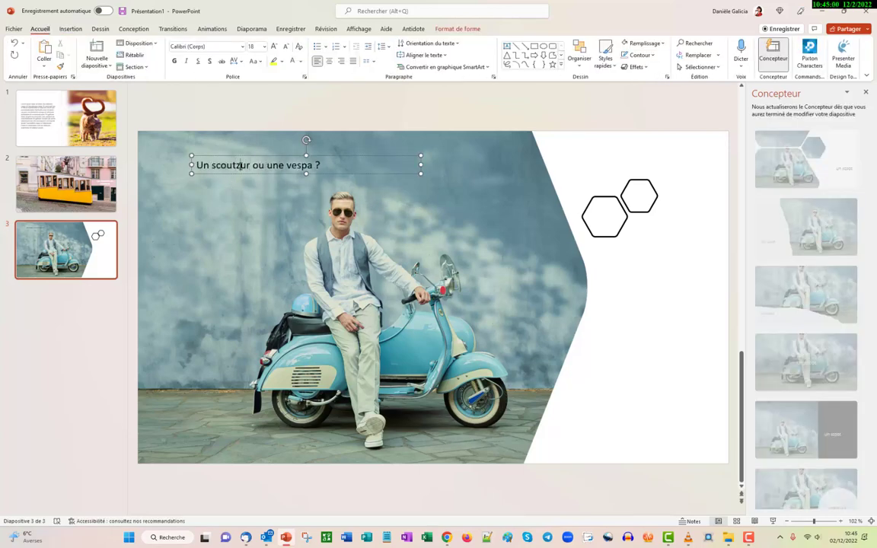
key("BackSpace")
type("r")
key("BackSpace")
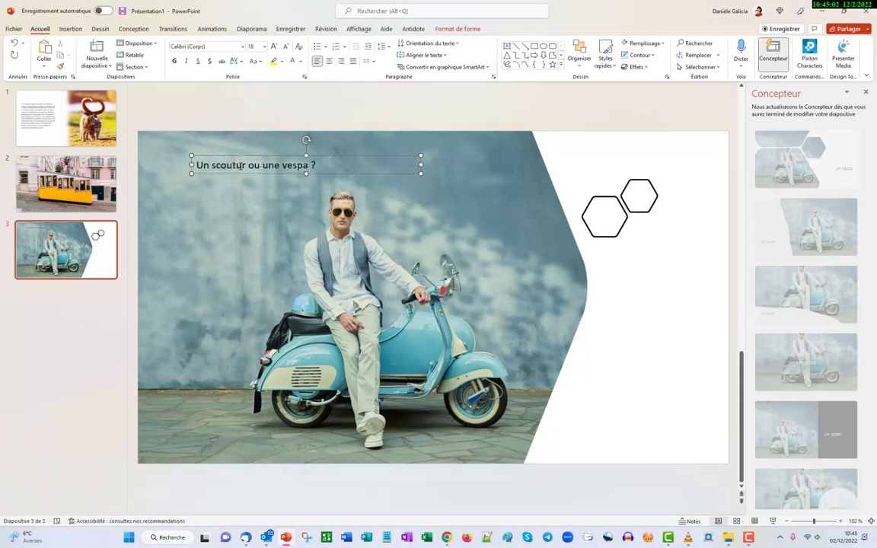
type("e")
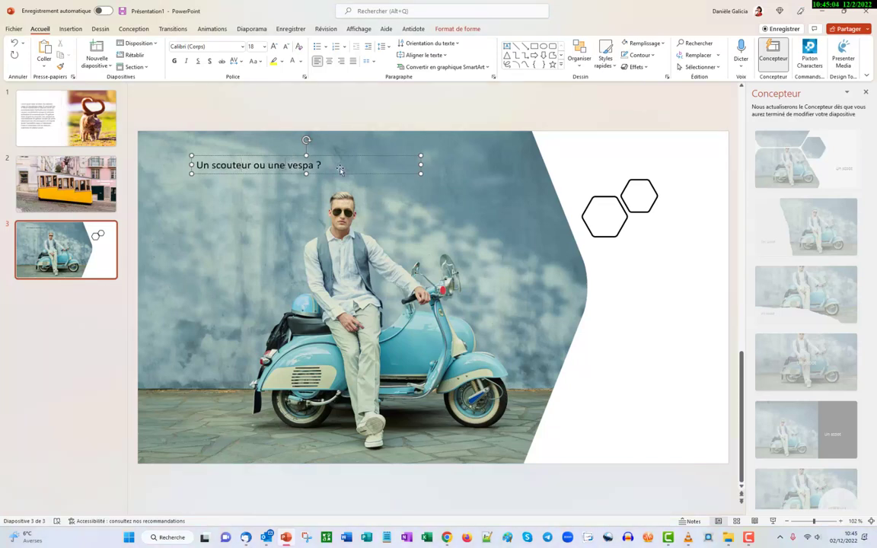
Correct 'scouteur' to the suggested 'scooteur' and select the title text
right_click(231, 163)
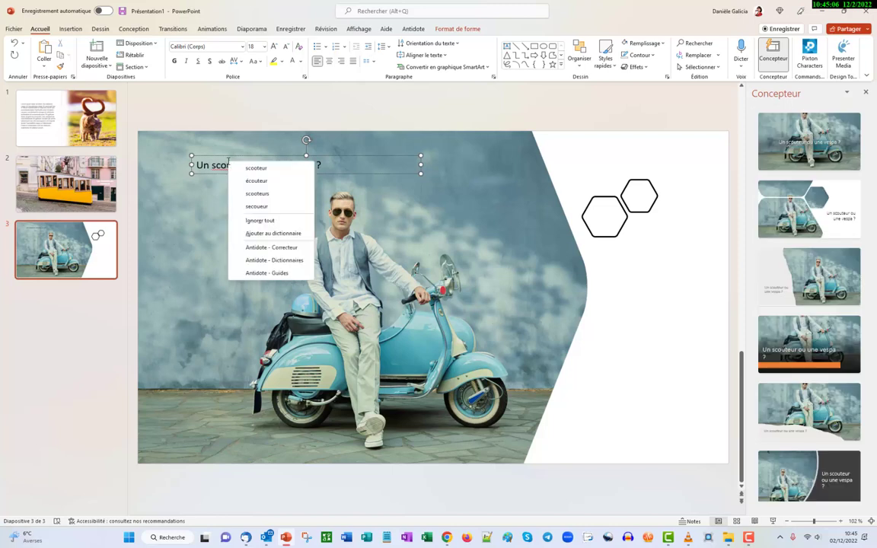
left_click(251, 168)
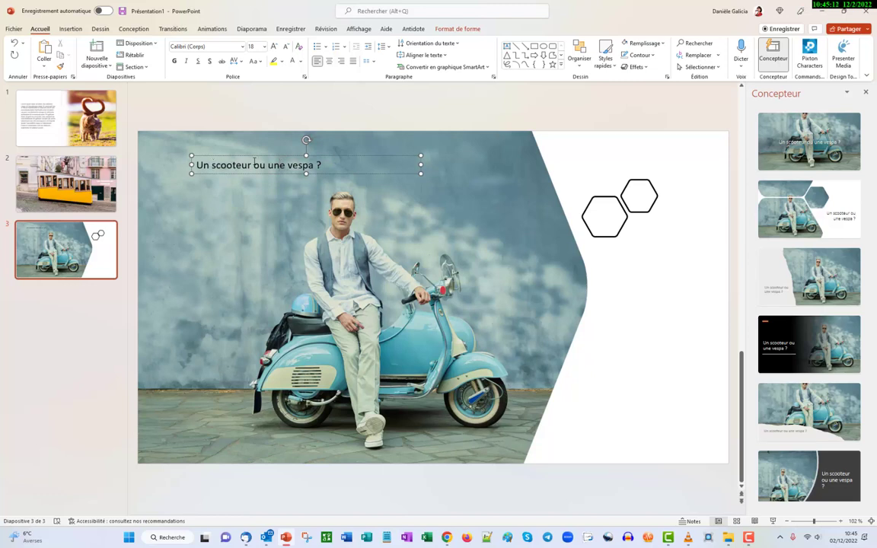
left_click_drag(196, 165, 323, 165)
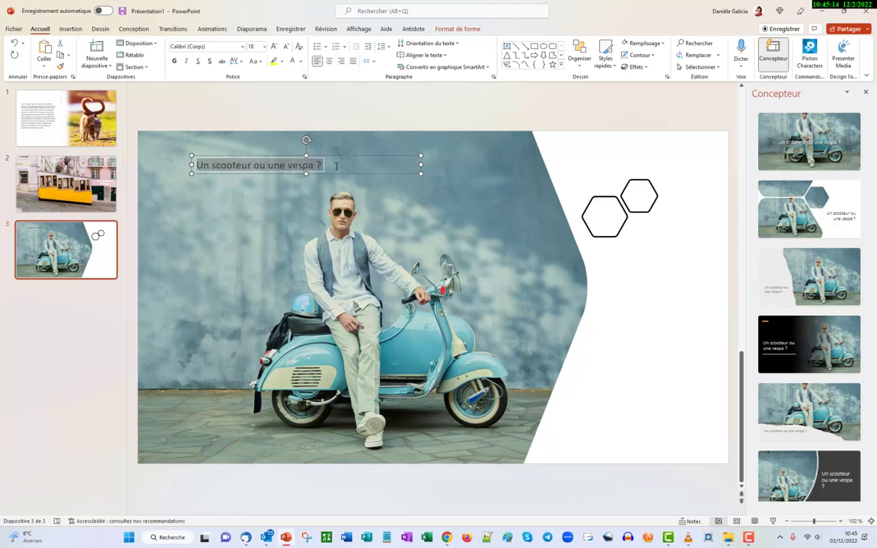
Set the scooter title to Copperplate Gothic Bold 28, widen it to one line, and nudge it up
left_click(242, 47)
left_click(202, 112)
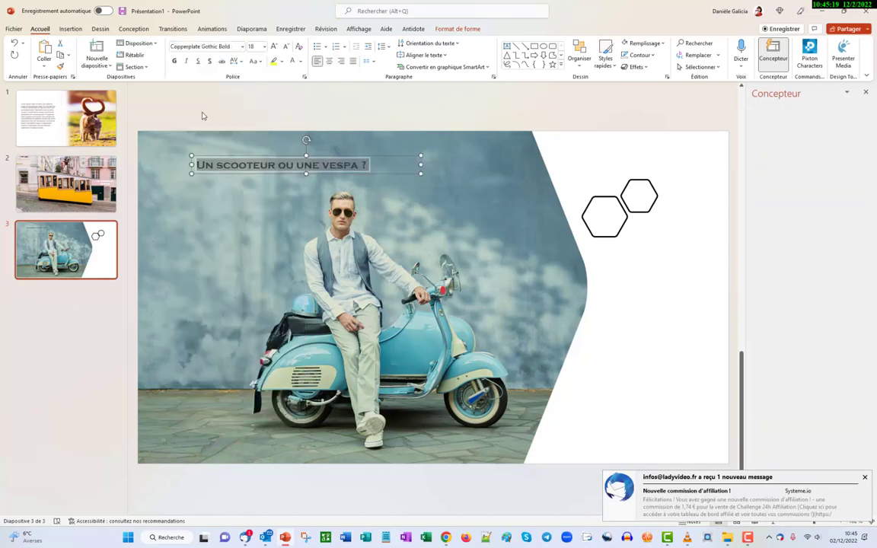
left_click(263, 46)
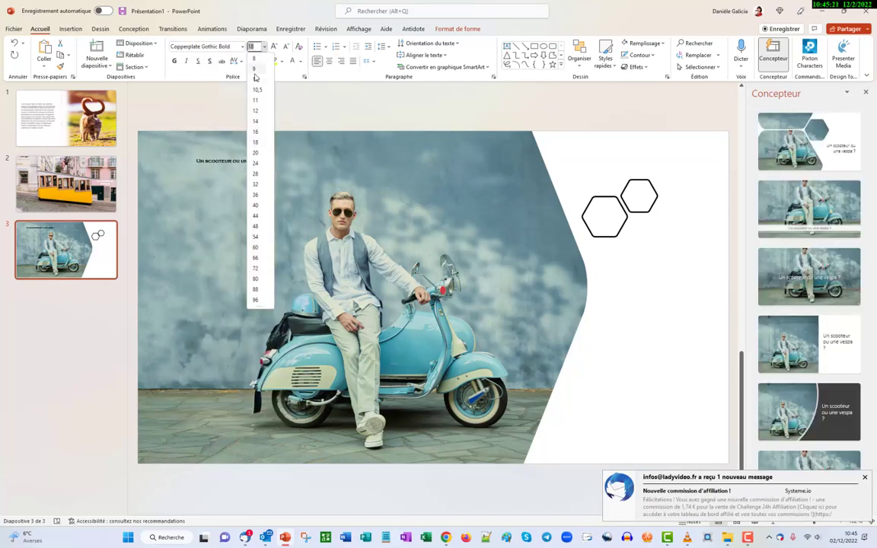
left_click(257, 175)
left_click_drag(421, 178, 488, 178)
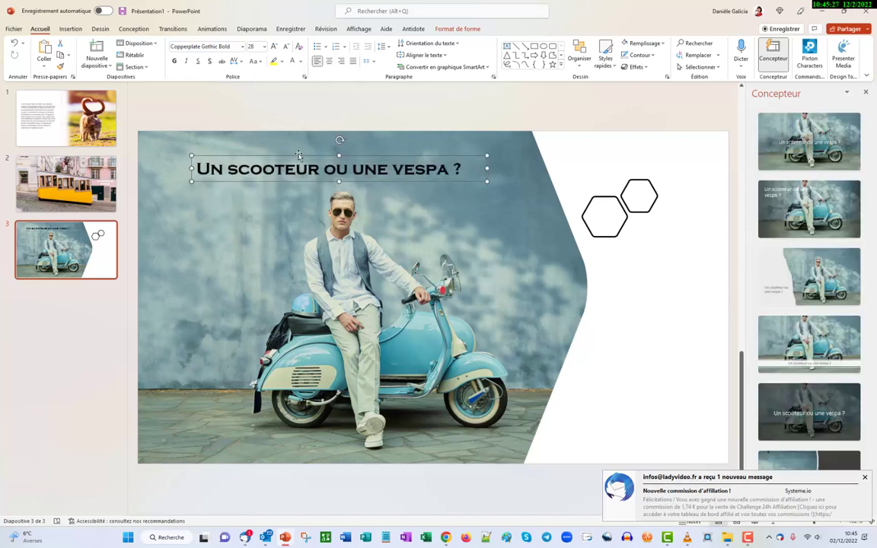
key("Up")
key("Up")
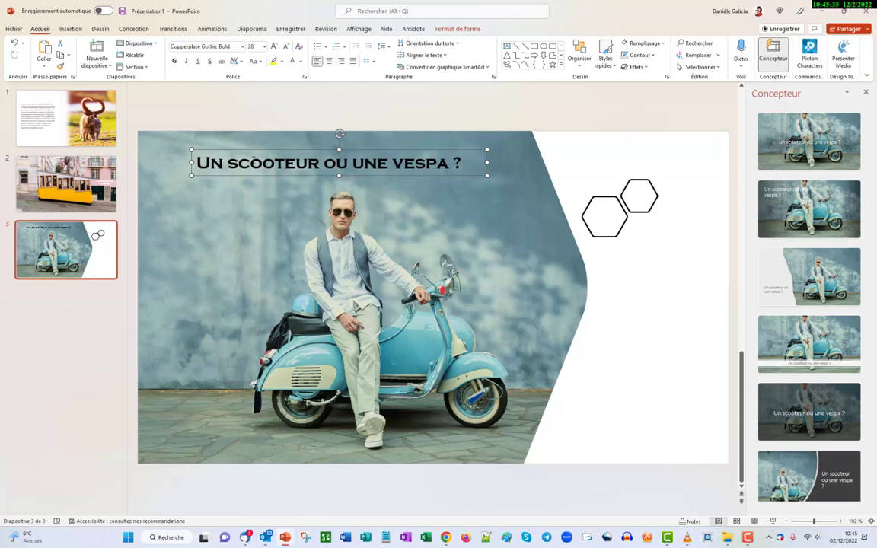
left_click(457, 29)
Try a parallel 3D rotation preset on the title, undo it, and move the title lower over the photo
left_click(816, 77)
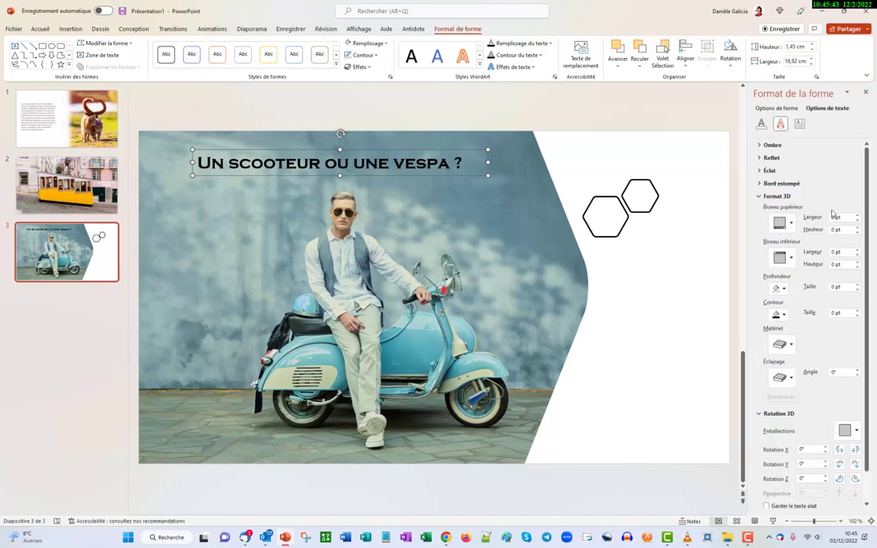
left_click(781, 130)
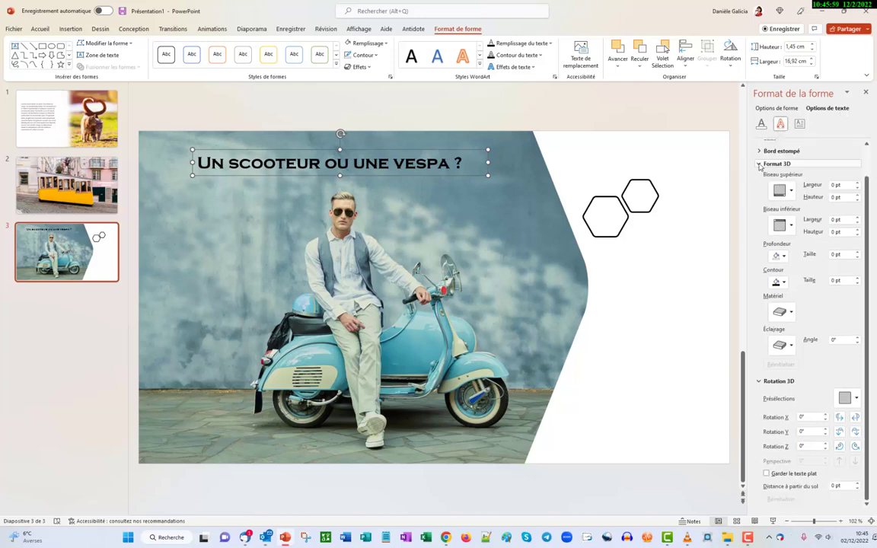
left_click(779, 196)
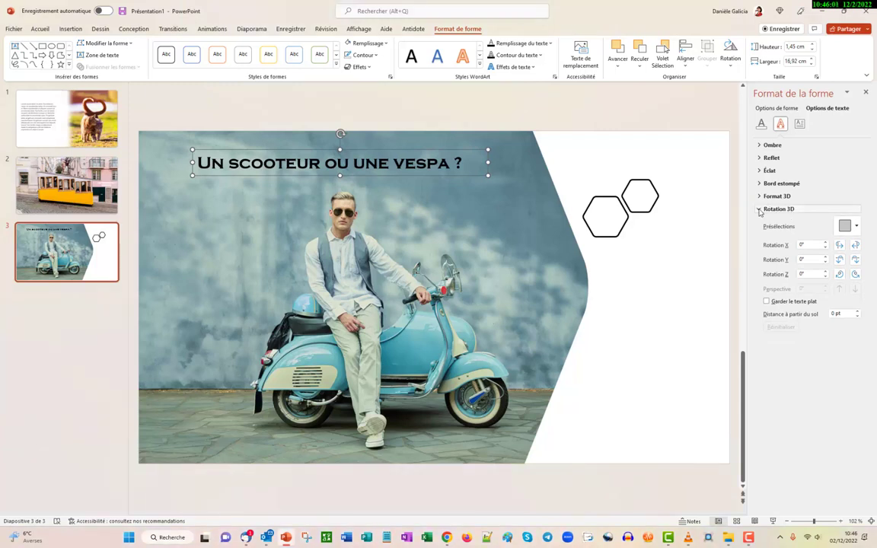
left_click(772, 209)
left_click(775, 209)
left_click(851, 227)
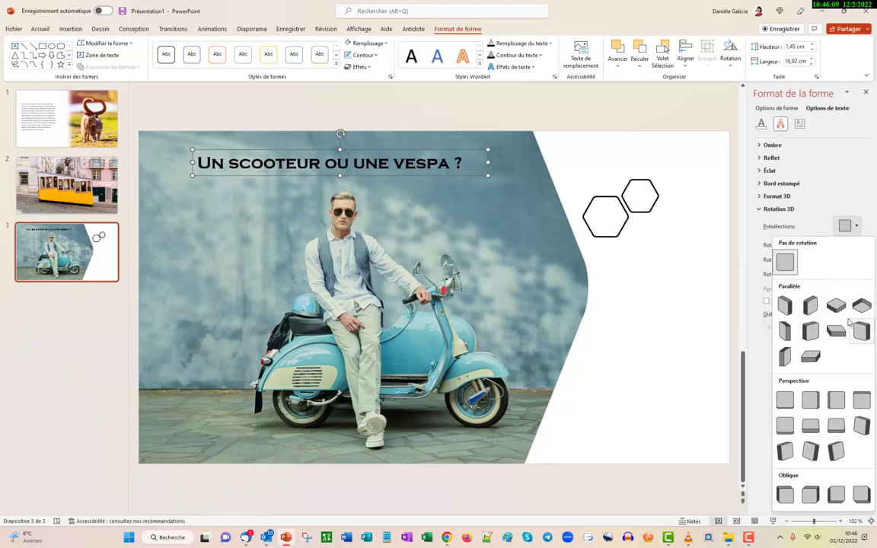
left_click(788, 307)
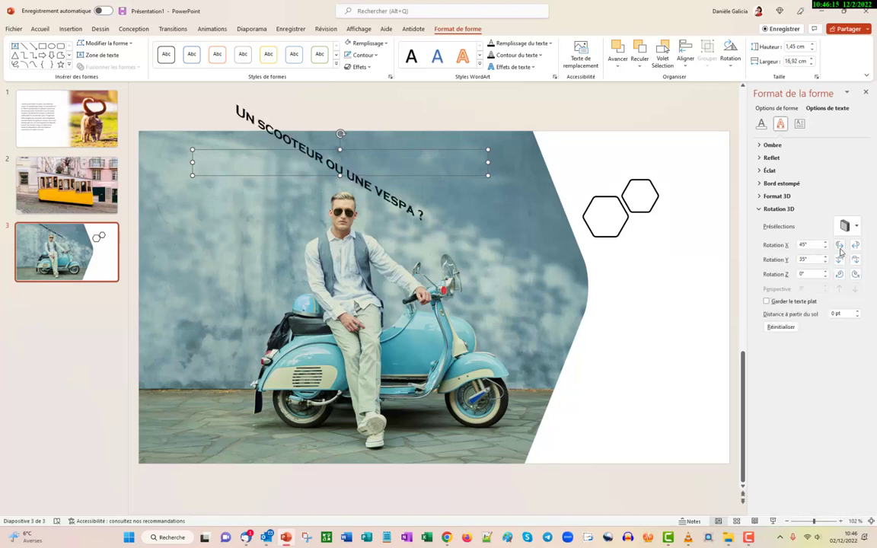
left_click(278, 156)
key("ctrl+z")
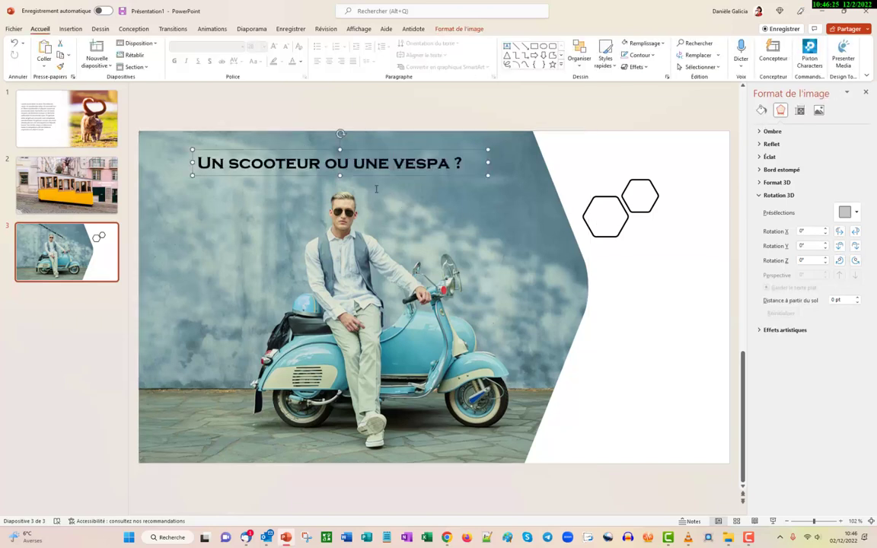
mouse_move(320, 152)
left_mouse_down()
mouse_move(328, 184)
mouse_move(350, 179)
left_mouse_up()
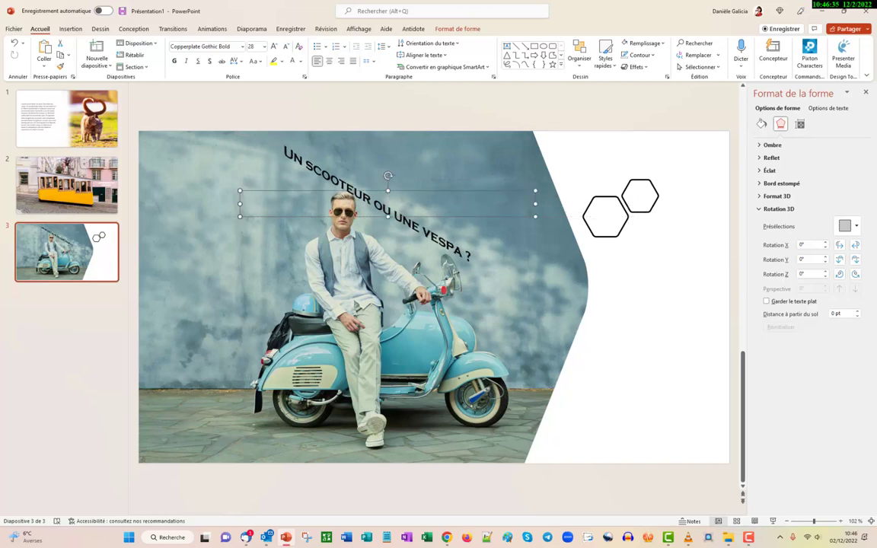
Apply the first Parallèle preset, lowering Y rotation to 20° and keeping Z at 0°
left_click(840, 248)
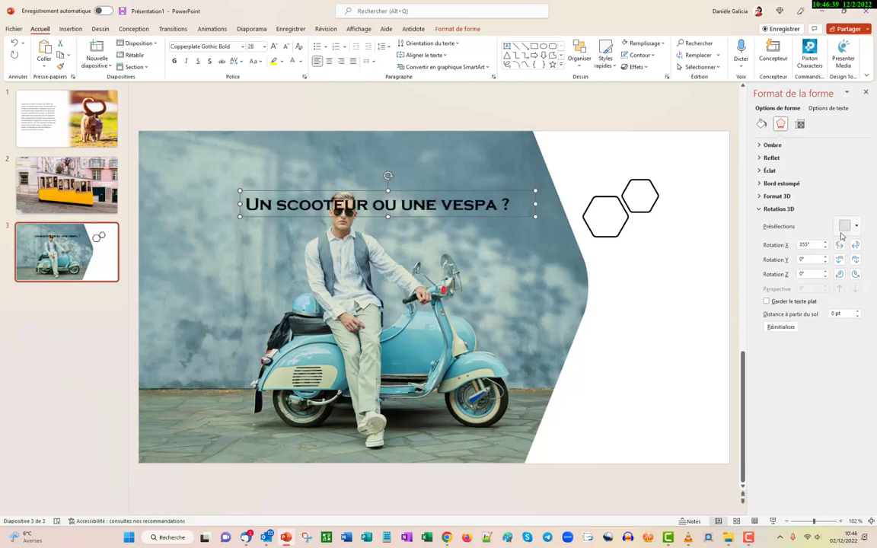
left_click(842, 229)
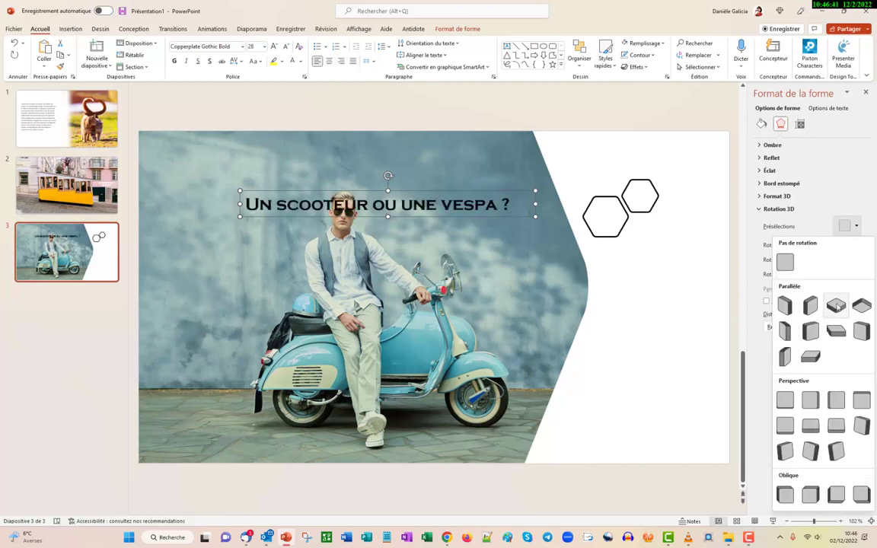
left_click(785, 307)
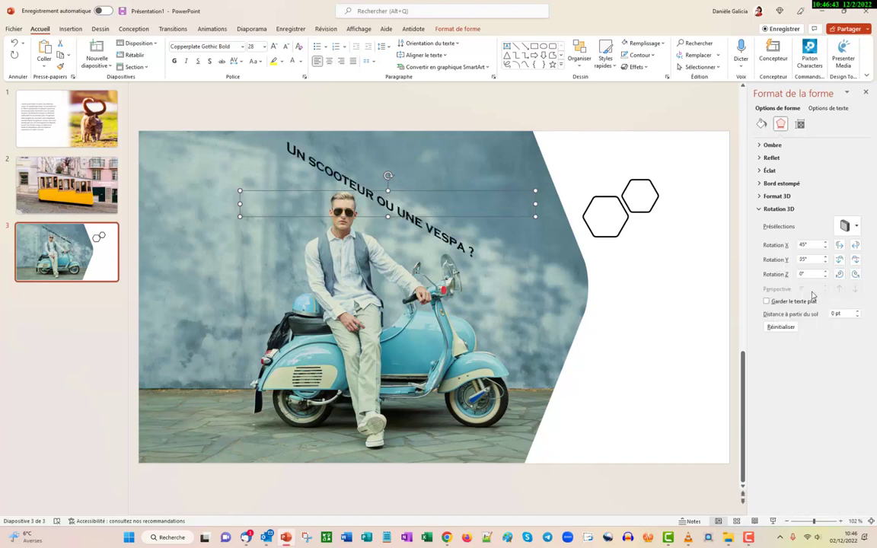
left_click(856, 260)
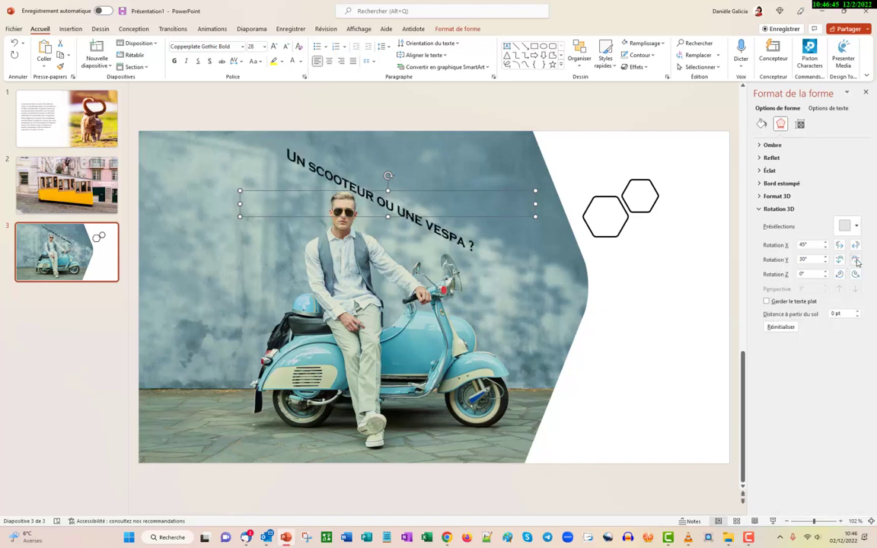
left_click(856, 260)
left_click(855, 260)
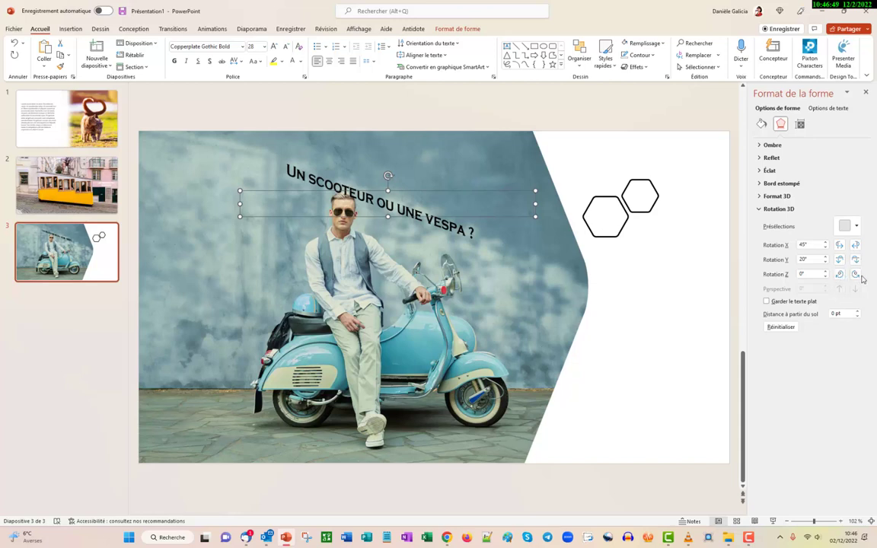
left_click(855, 275)
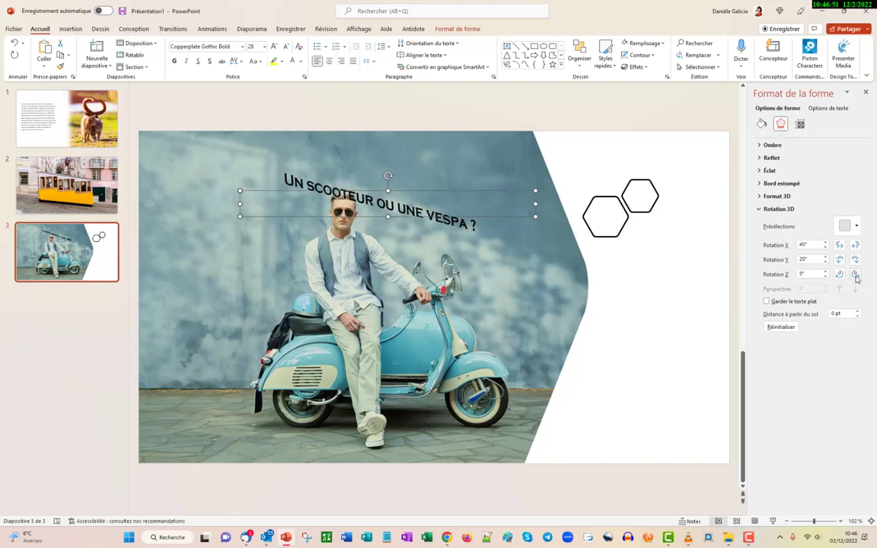
left_click(855, 275)
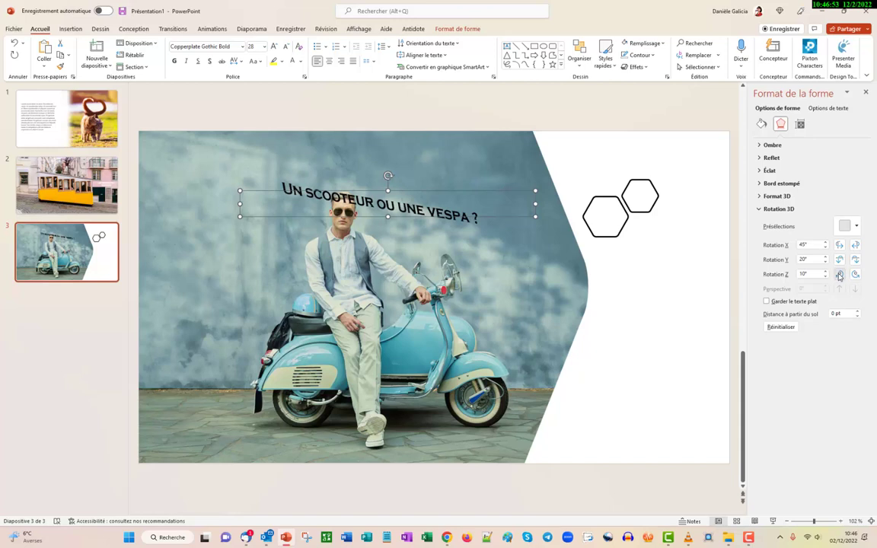
left_click(840, 276)
left_click(840, 275)
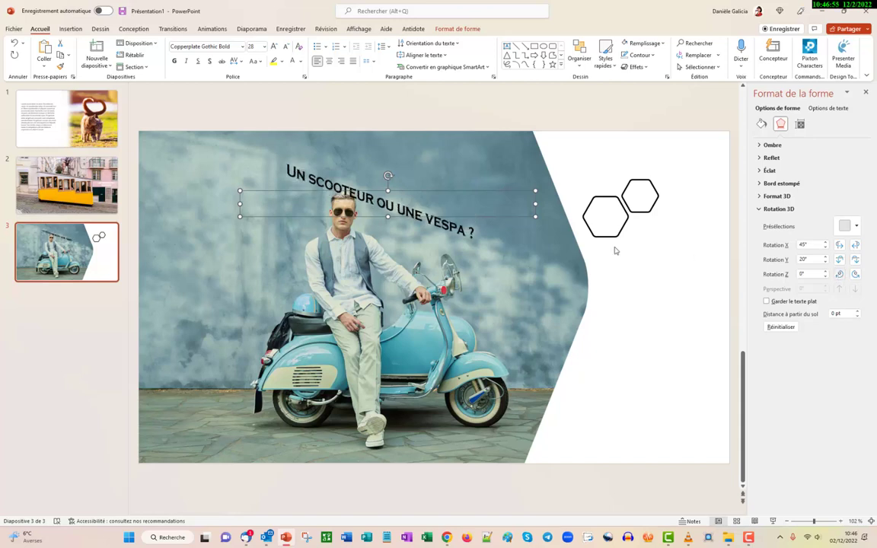
left_click(297, 174)
Give all the scooter title text a shadow, then deselect to check the white, tilted caption
key("ctrl+a")
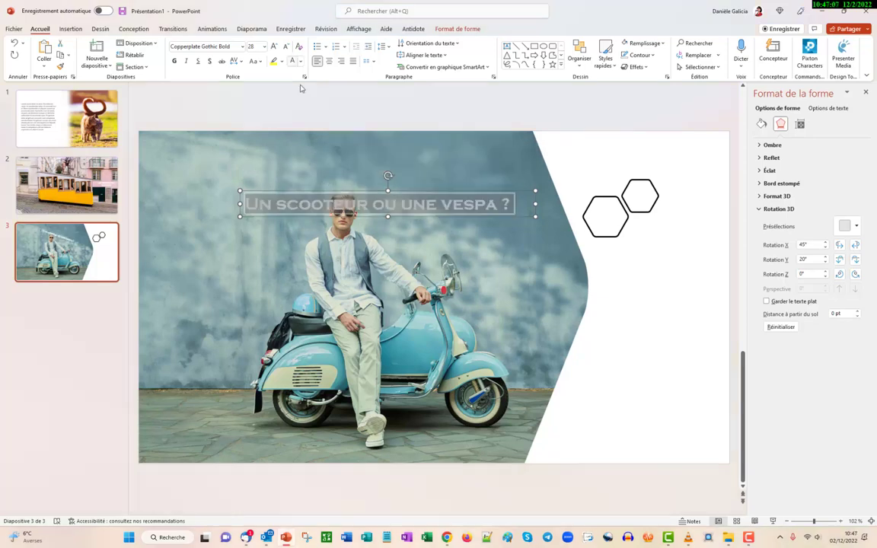
left_click(209, 60)
left_click(626, 340)
left_click(378, 194)
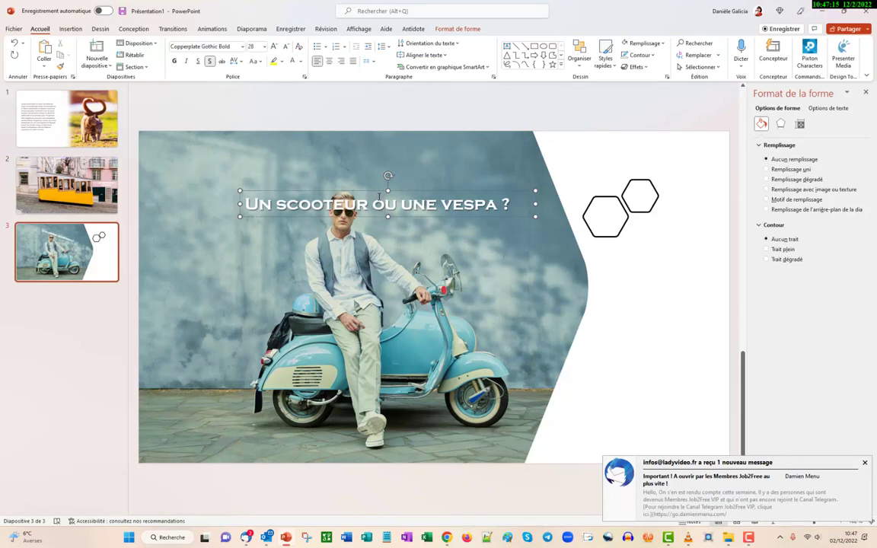
left_click(642, 404)
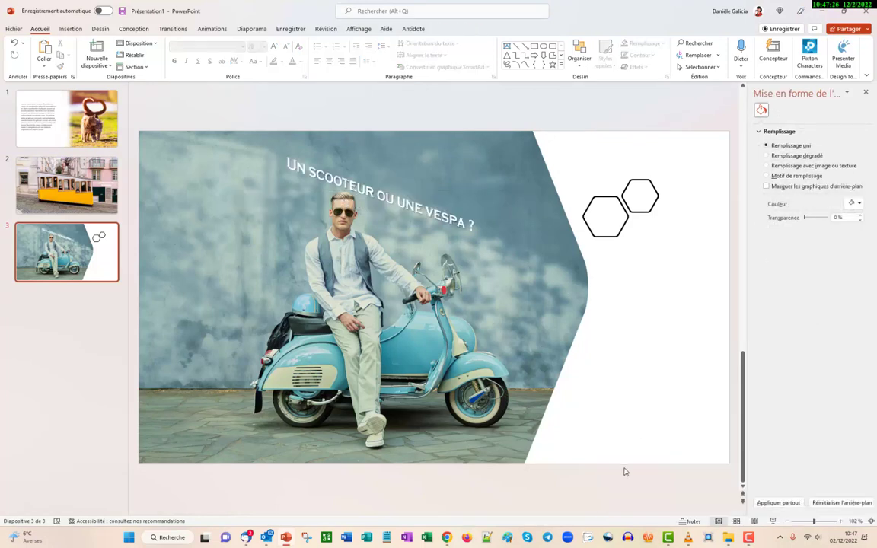